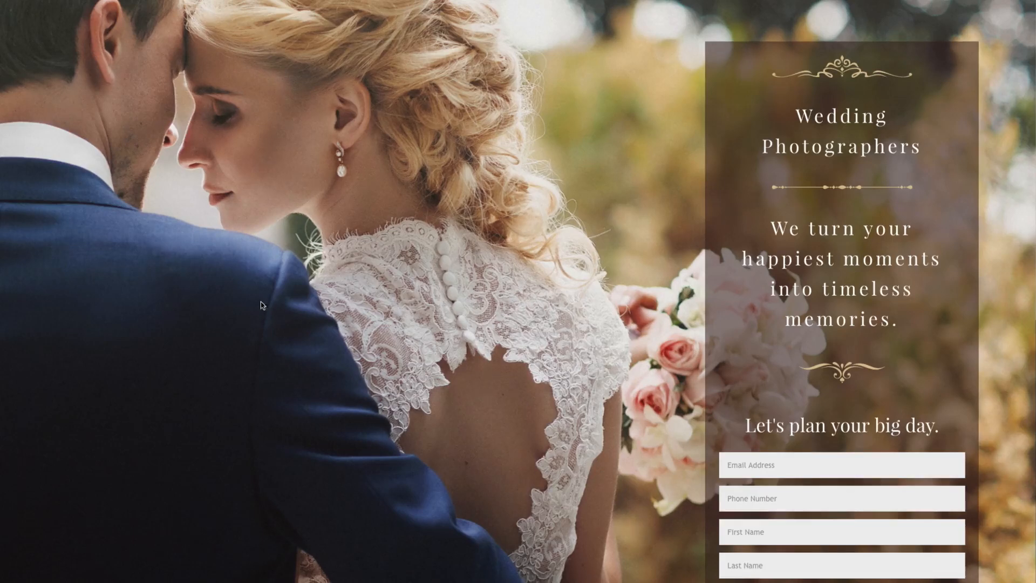
Examine the wedding photographers landing page, from the headline and decorative dividers down to the contact form fields.
scroll(339, 312, down, 3)
scroll(339, 311, down, 5)
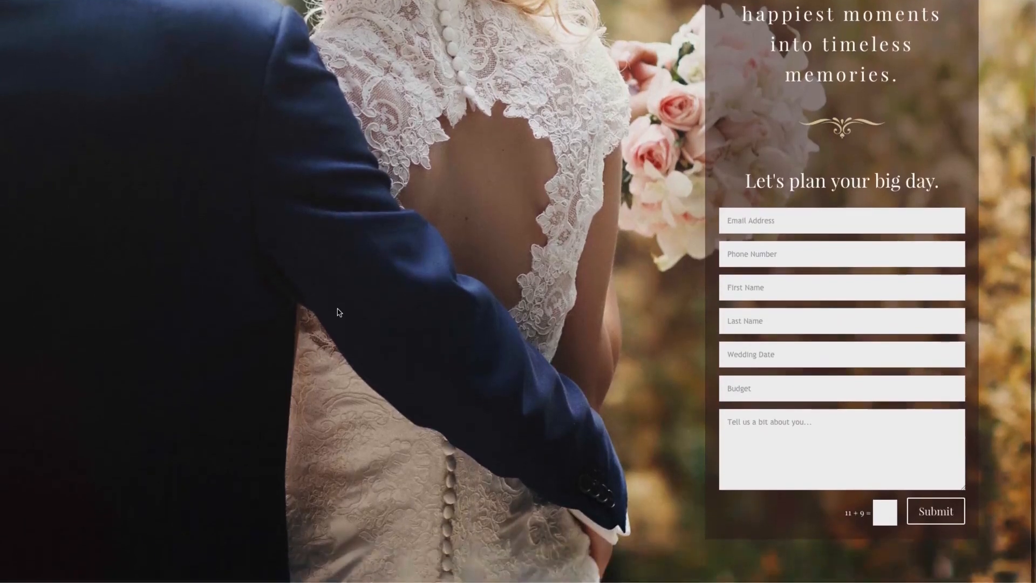
scroll(338, 312, up, 5)
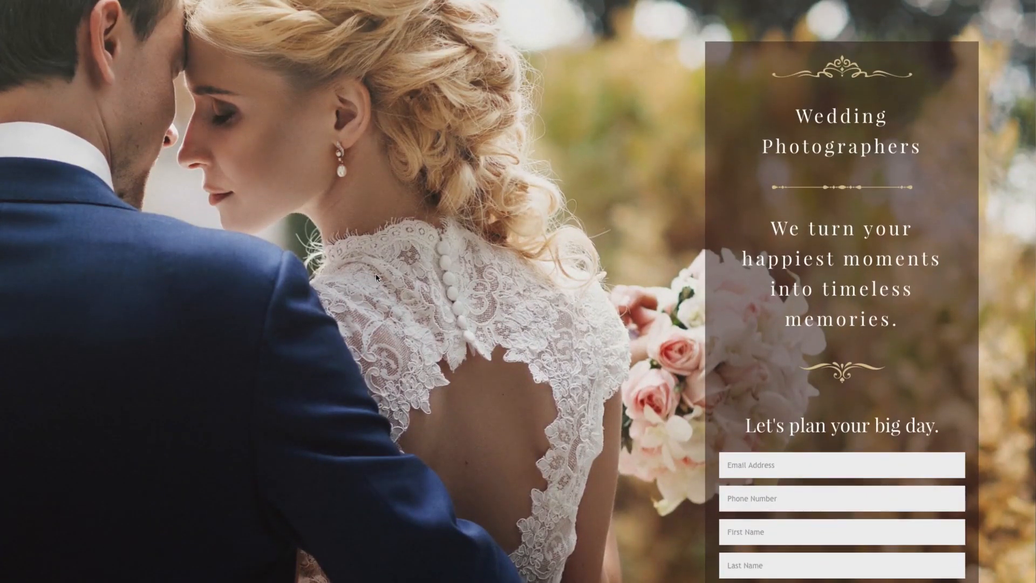
scroll(738, 336, down, 1)
scroll(739, 338, down, 4)
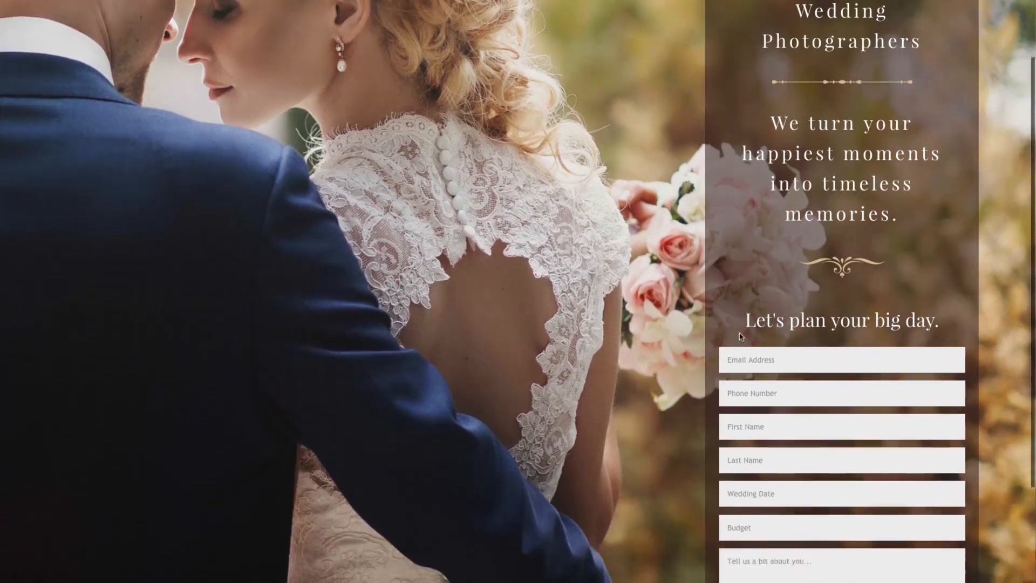
click(776, 414)
click(779, 380)
click(775, 343)
click(769, 306)
click(766, 274)
click(765, 240)
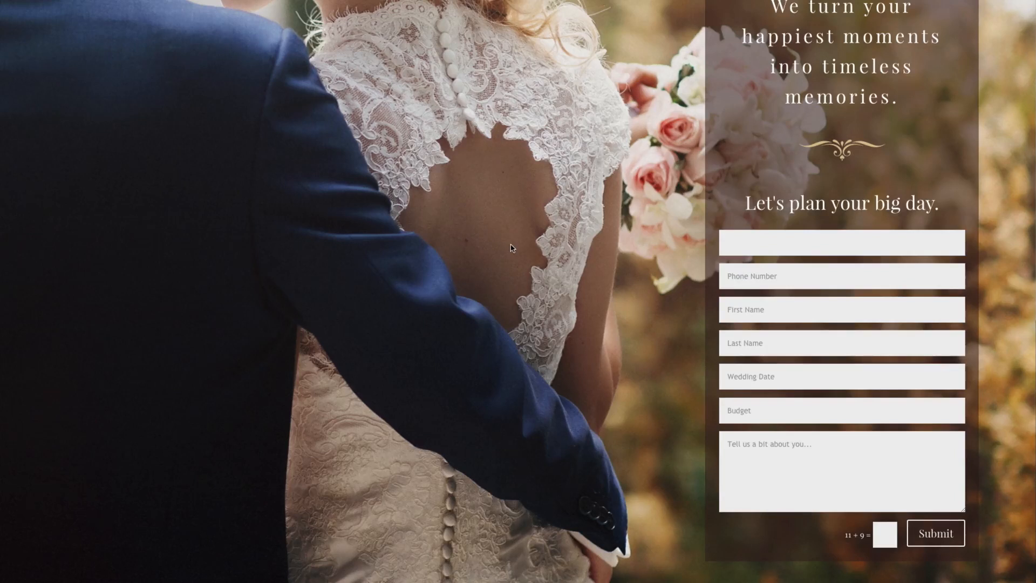
scroll(449, 262, up, 3)
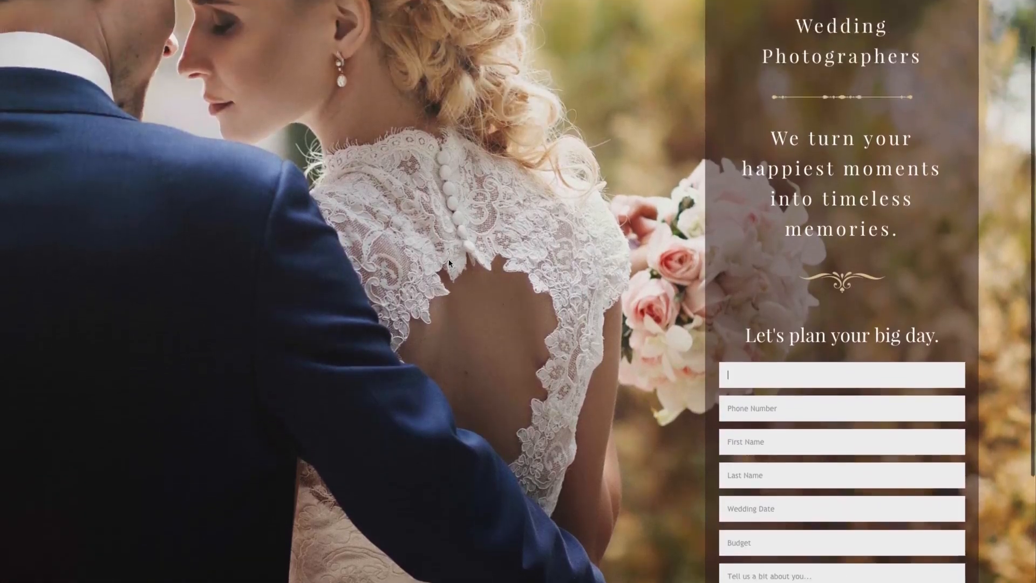
scroll(448, 263, down, 2)
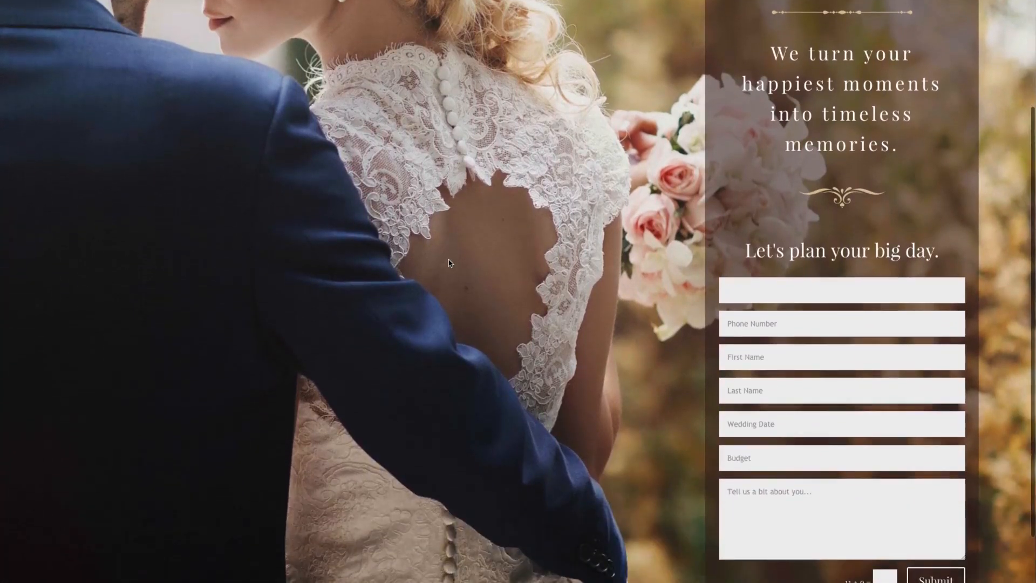
scroll(449, 262, down, 1)
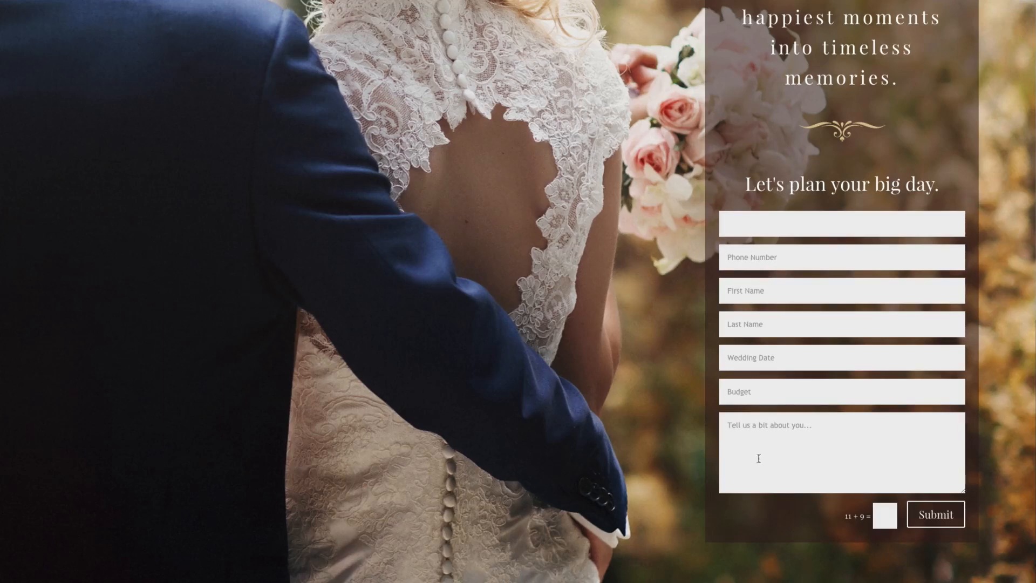
click(846, 330)
scroll(545, 334, up, 3)
scroll(550, 334, up, 2)
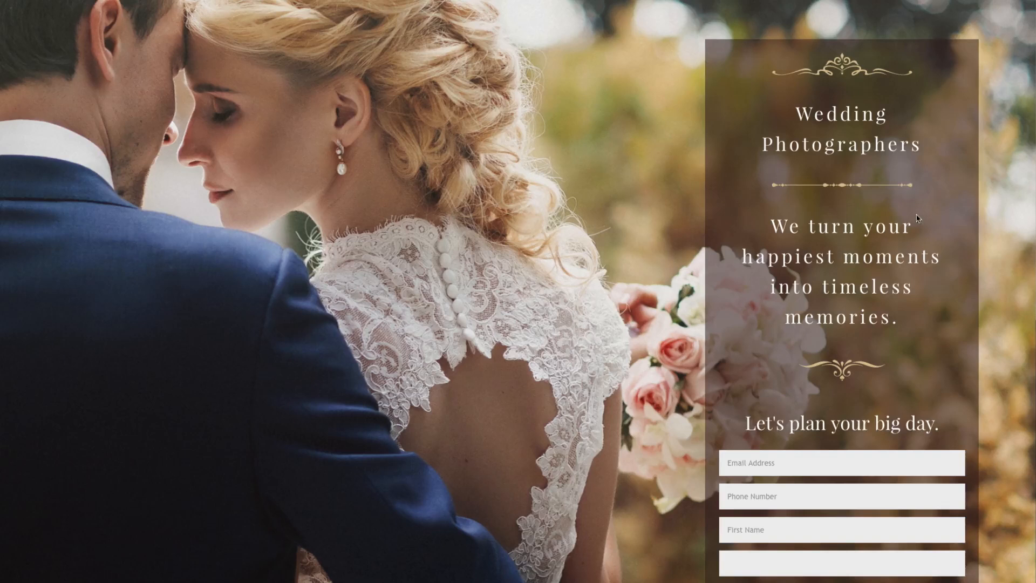
scroll(861, 221, down, 1)
scroll(858, 221, up, 1)
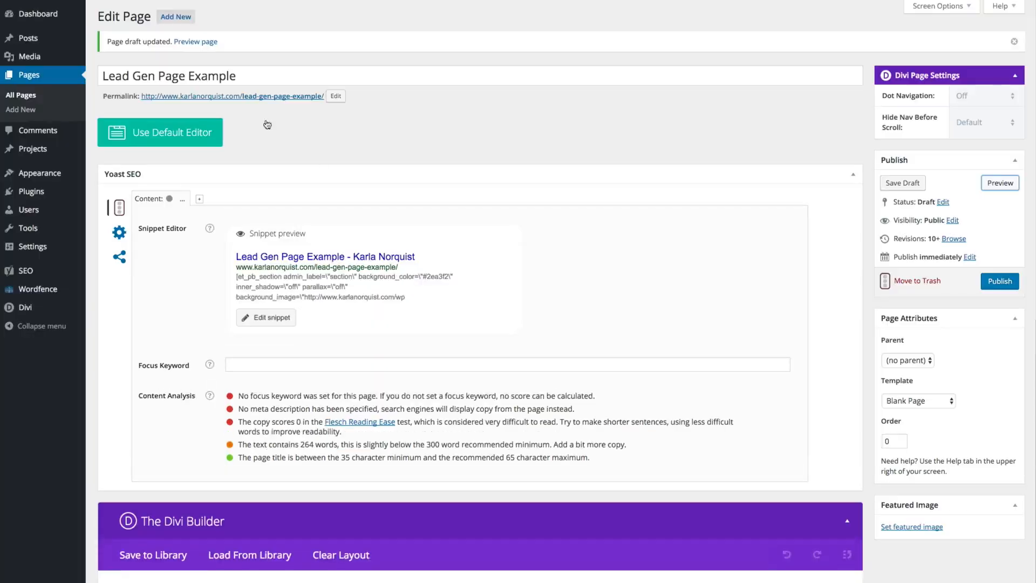
Review the page's Divi Builder layout and check the template choices in Page Attributes, keeping Blank Page.
scroll(491, 231, down, 7)
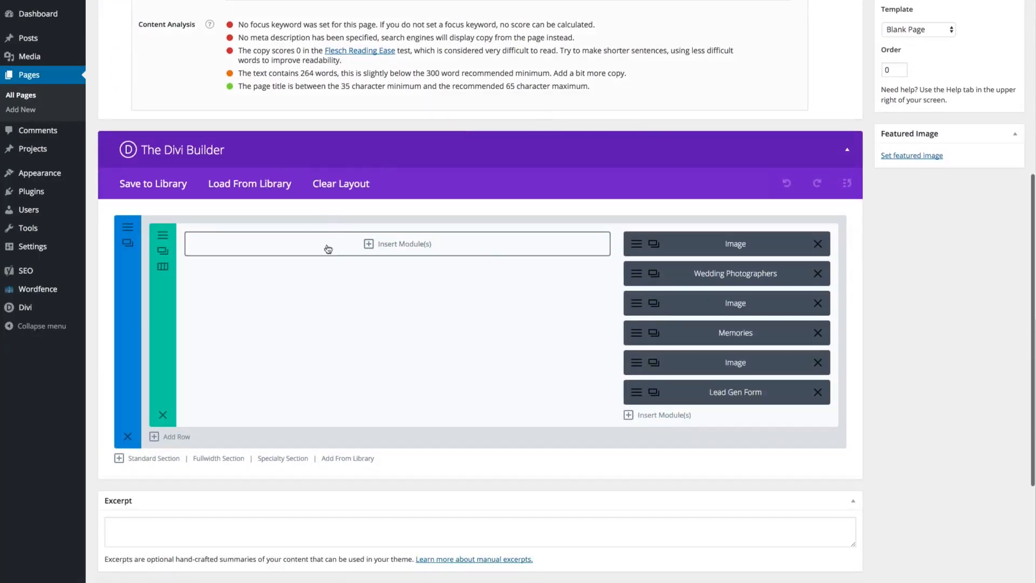
scroll(534, 213, up, 1)
scroll(536, 212, up, 1)
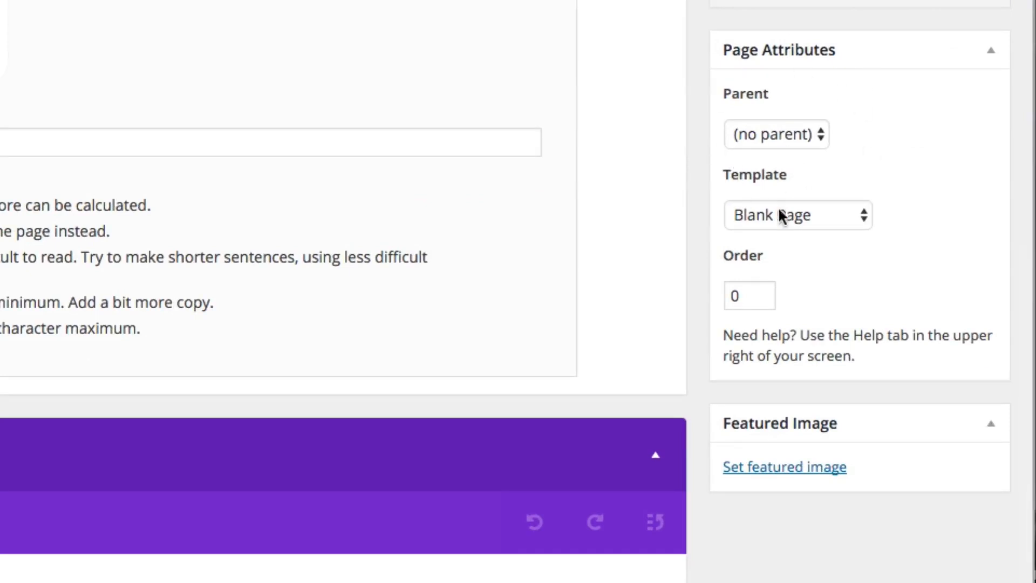
click(790, 216)
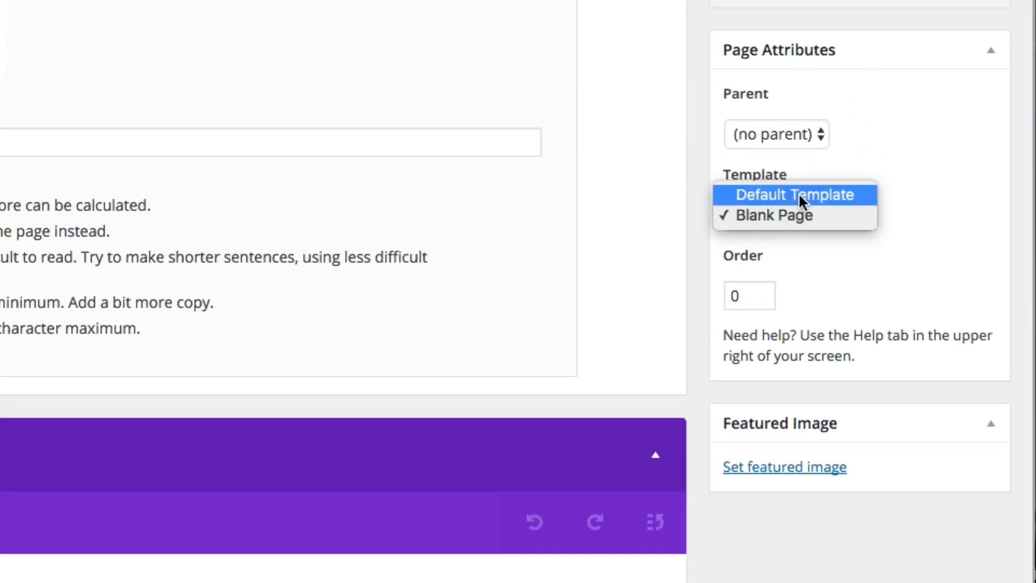
click(854, 275)
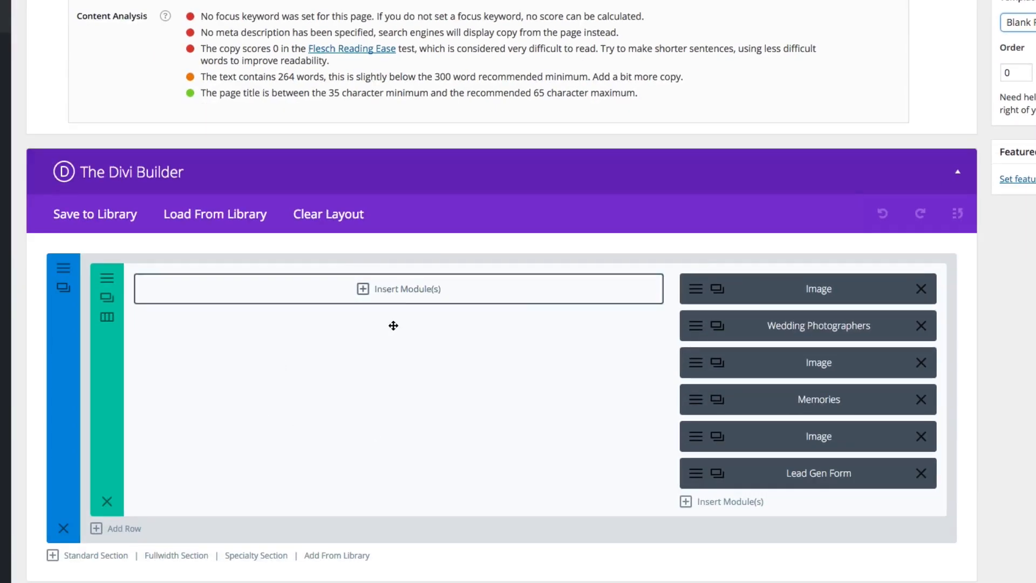
Set the section's background image to shutterstock_259468832.jpg from the media library and save the section settings.
scroll(393, 325, down, 3)
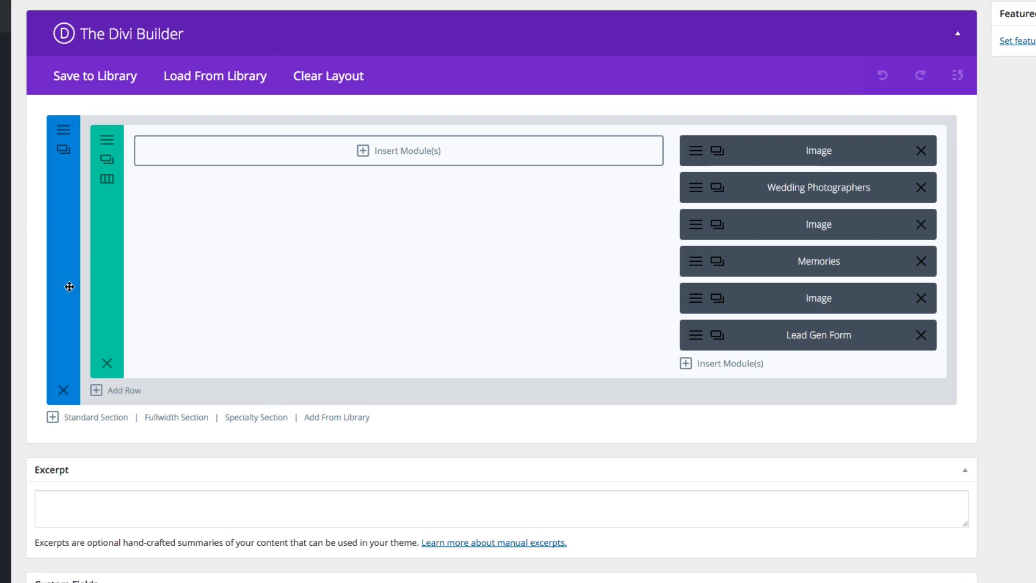
click(63, 129)
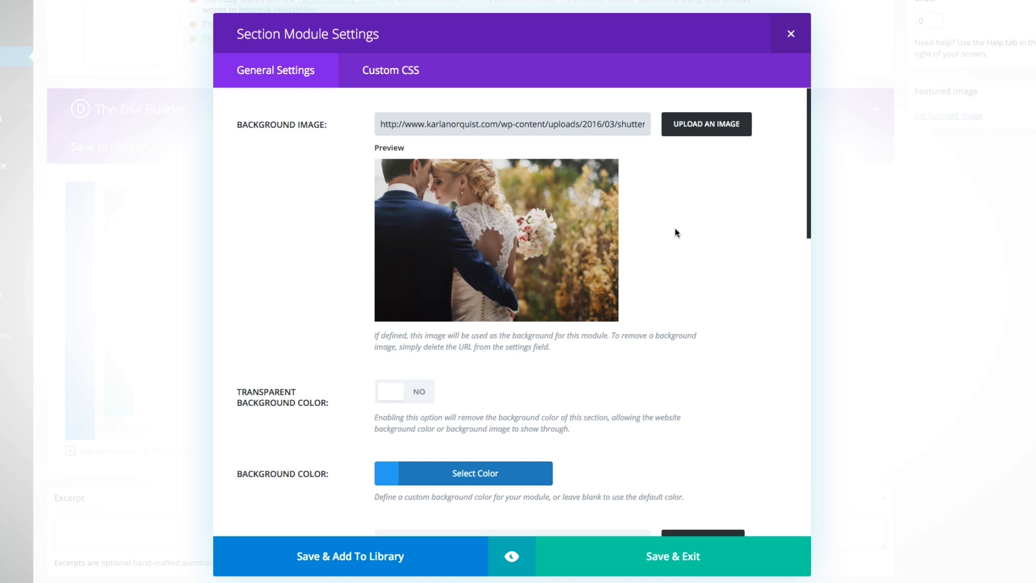
click(703, 135)
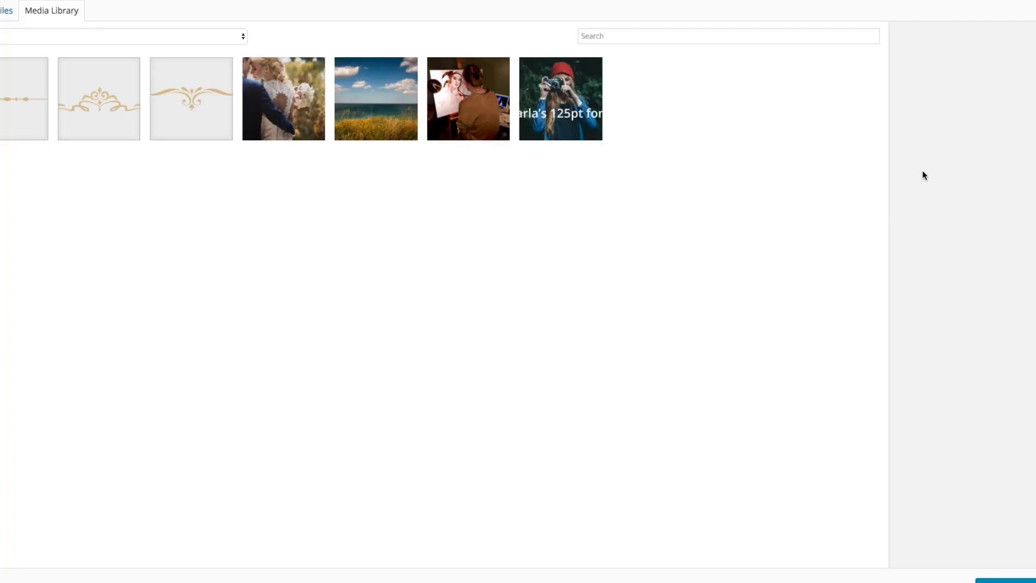
click(303, 122)
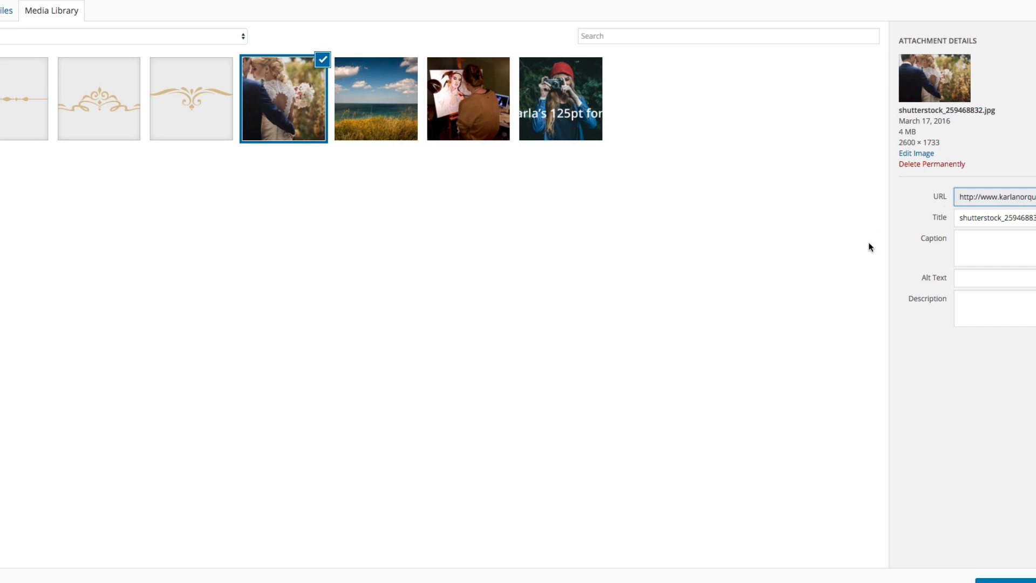
click(1016, 138)
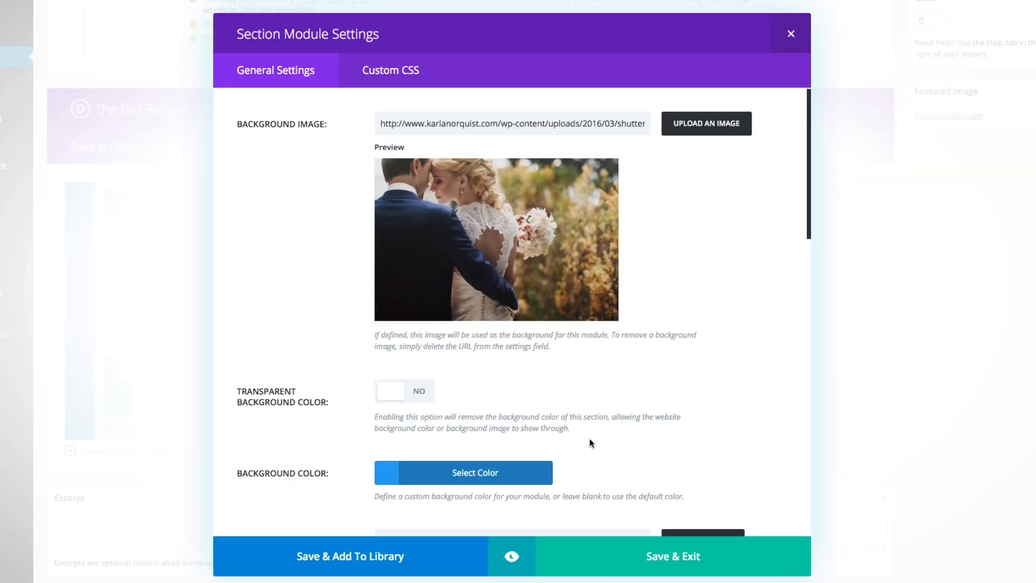
click(670, 562)
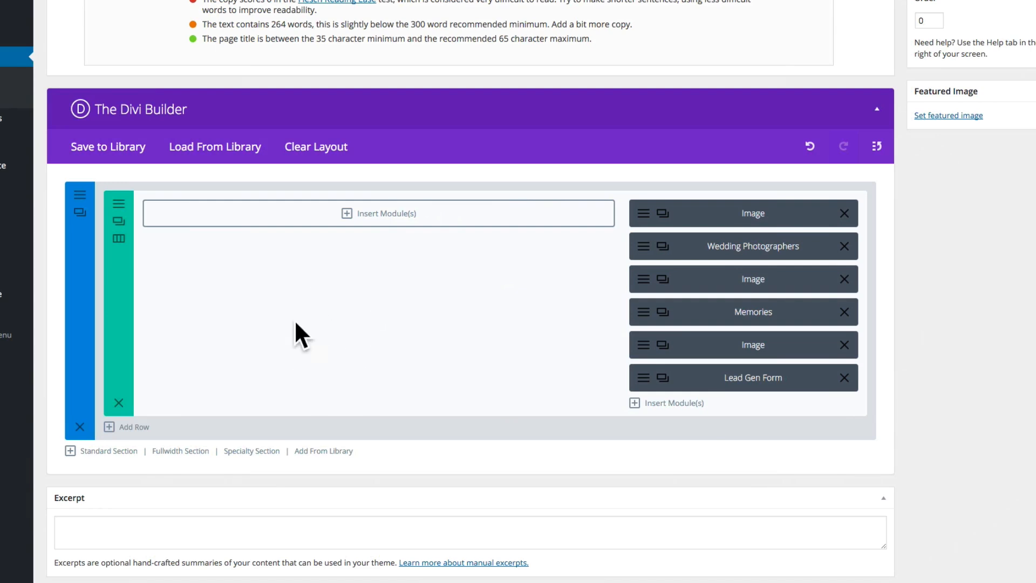
click(124, 428)
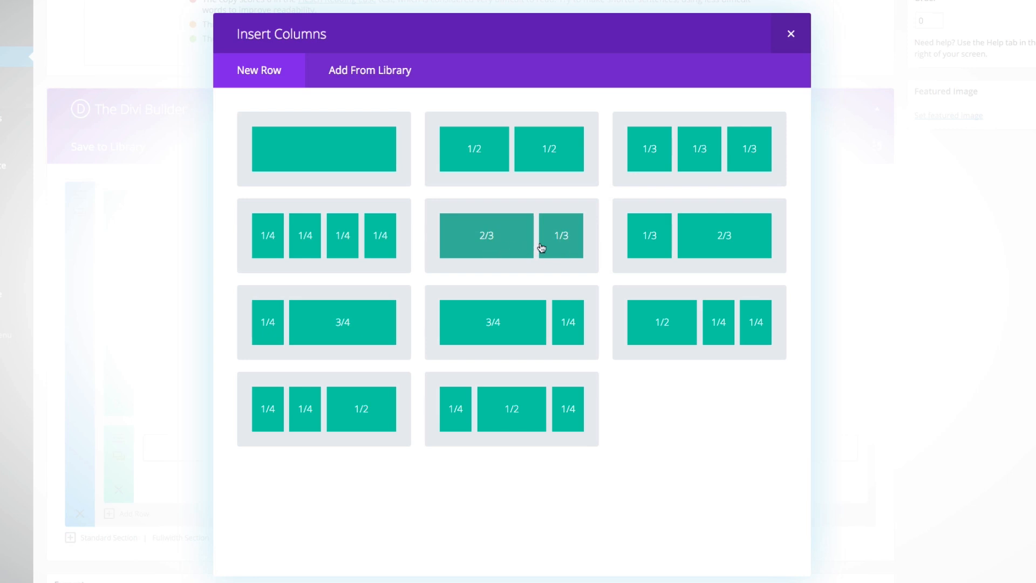
click(791, 34)
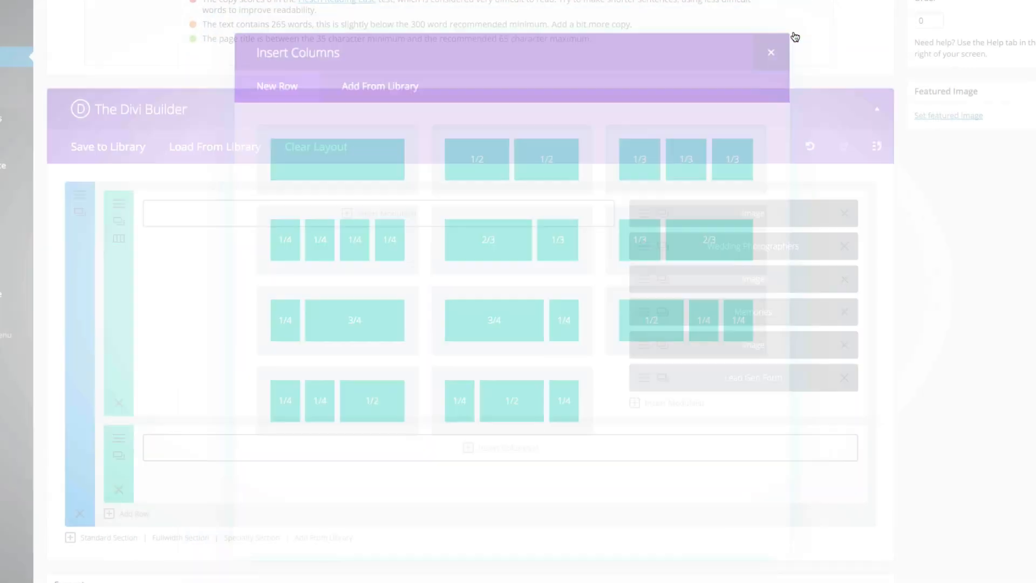
click(118, 489)
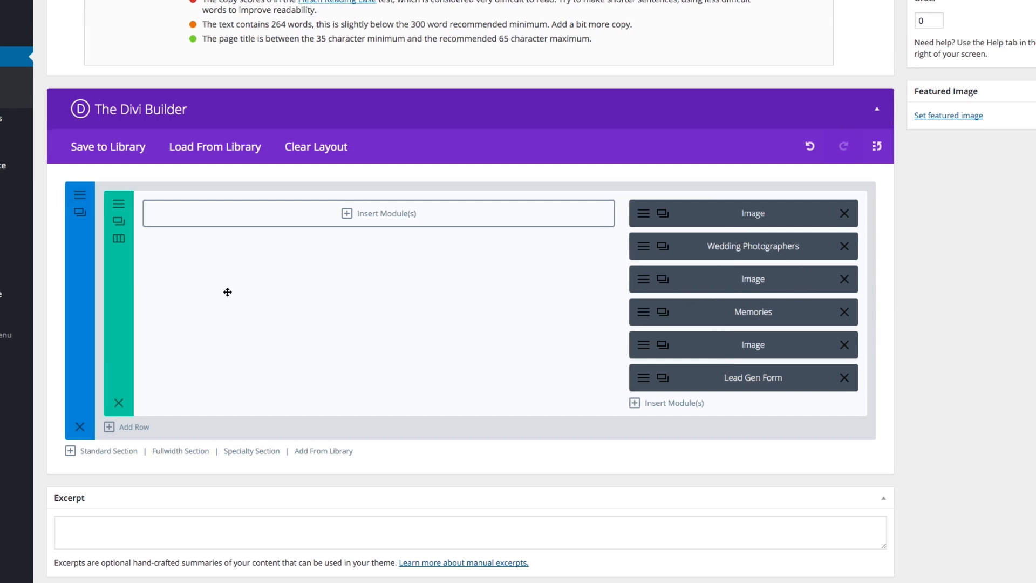
Open the settings of the row holding the form and review its general and advanced design options.
click(118, 221)
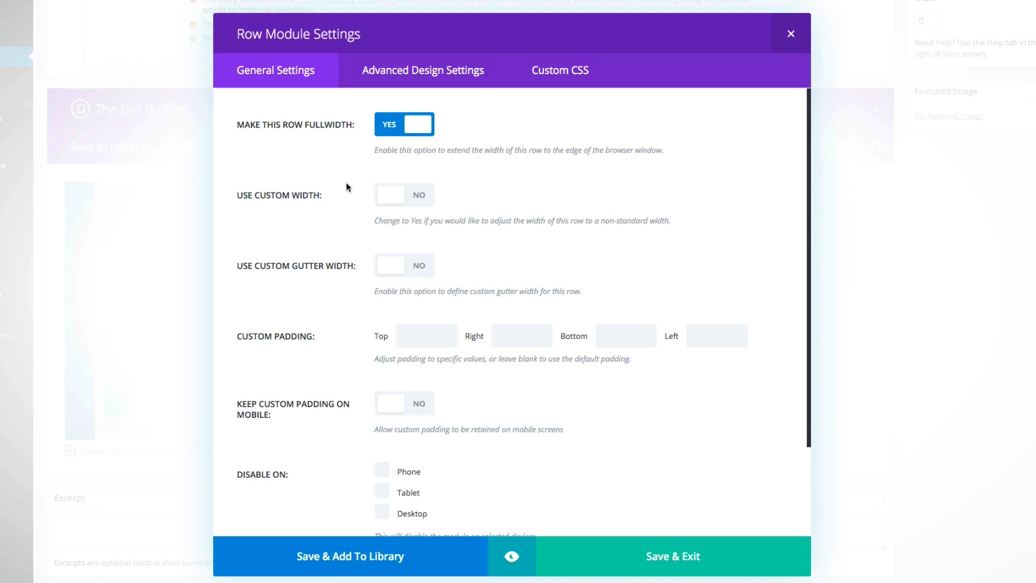
scroll(346, 186, down, 3)
scroll(351, 186, up, 3)
click(408, 73)
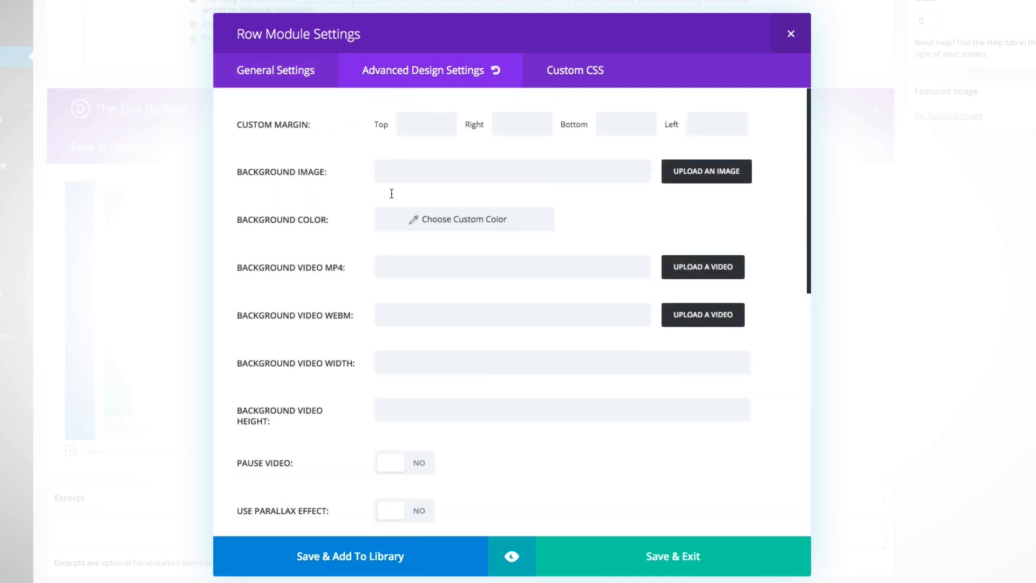
scroll(363, 220, down, 10)
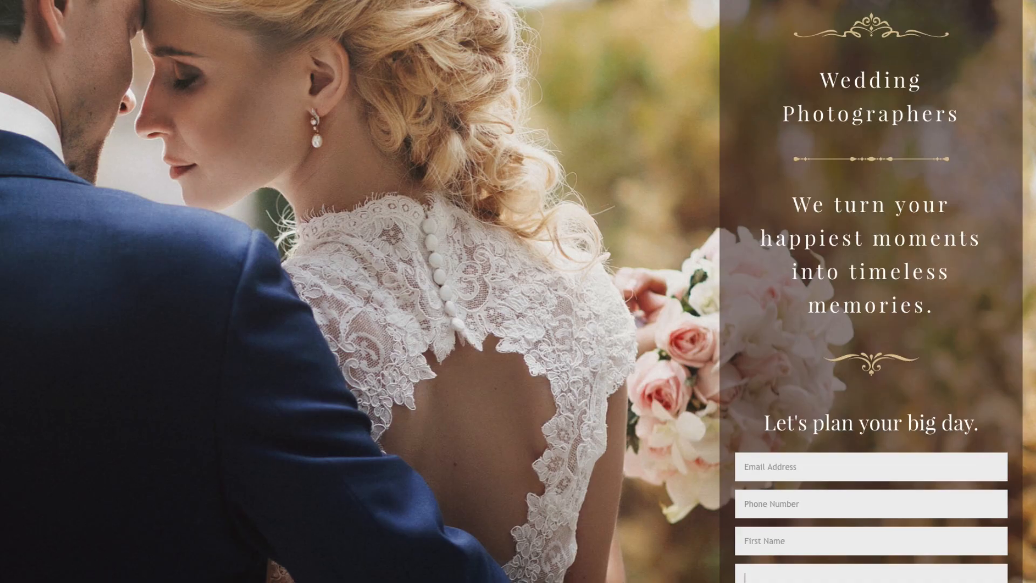
Examine the form column's translucent background and inner spacing on the page preview.
scroll(910, 212, up, 1)
scroll(910, 212, down, 2)
scroll(910, 212, down, 3)
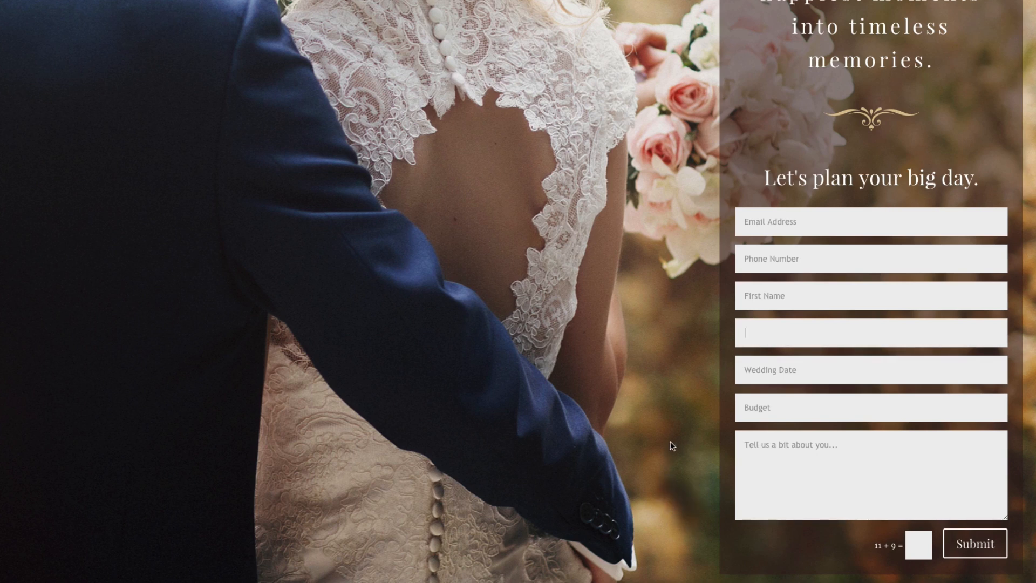
scroll(671, 445, up, 5)
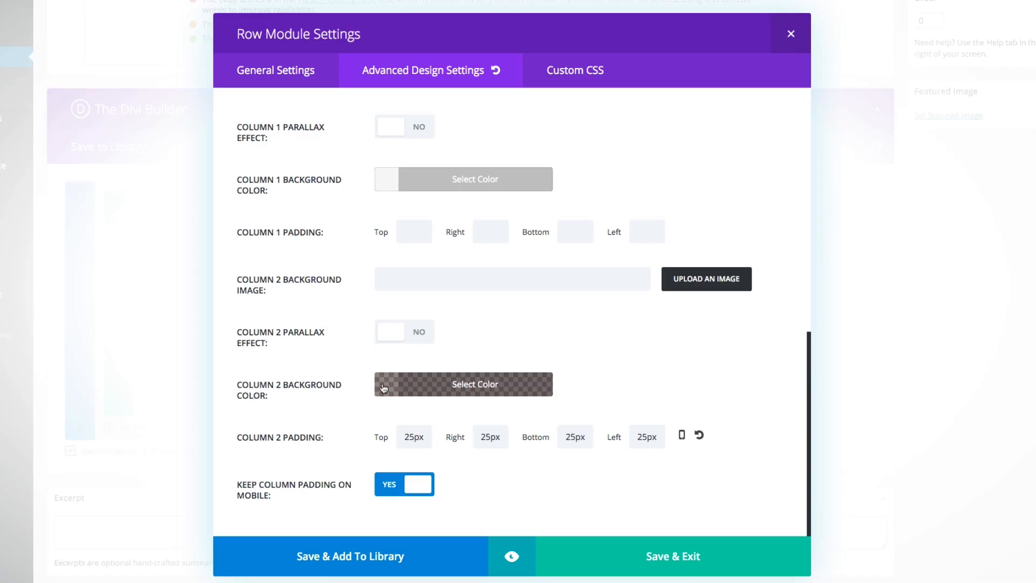
Check column 2's background color and per-device padding options, and save and exit the row settings.
click(384, 388)
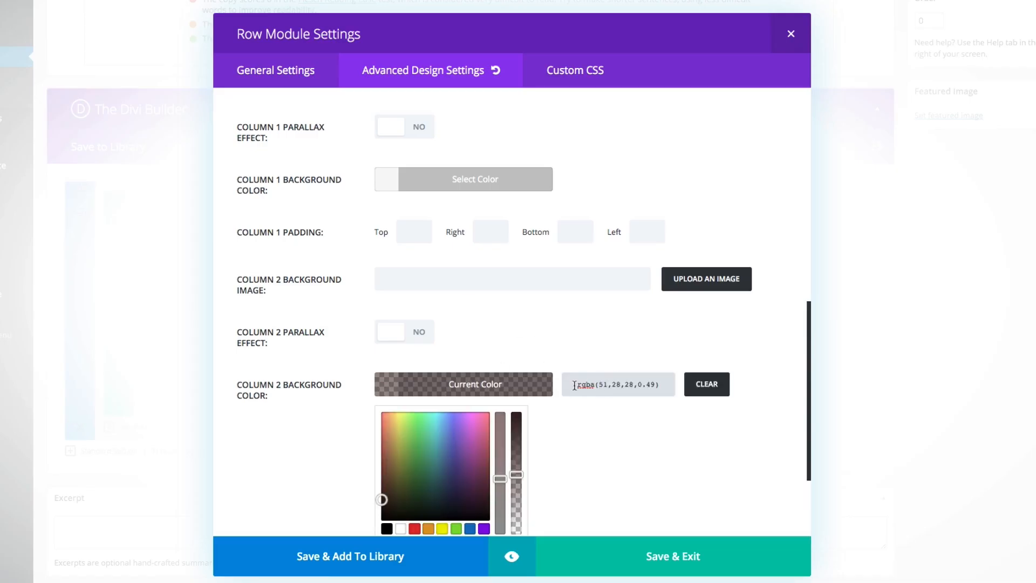
scroll(536, 429, down, 1)
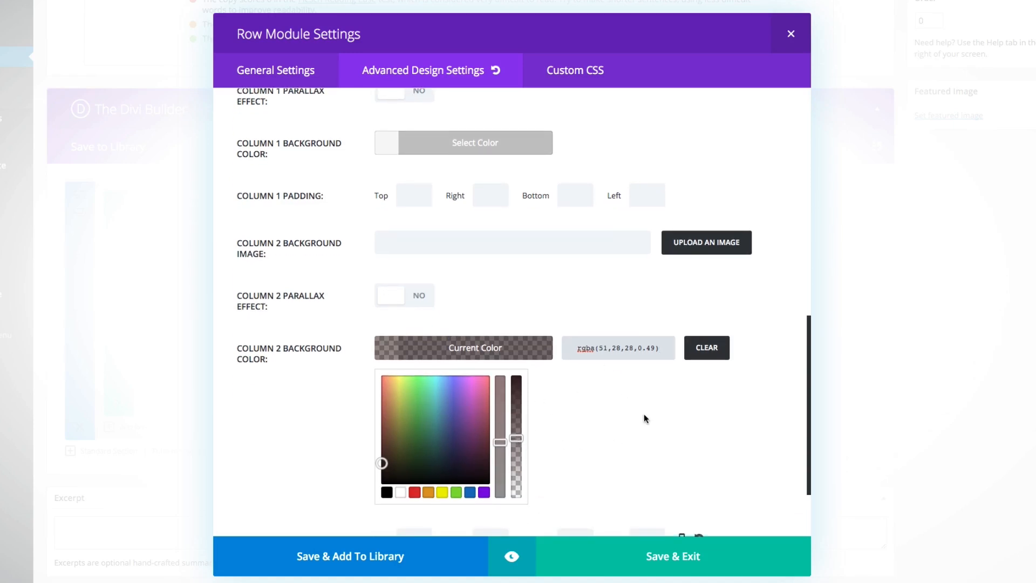
scroll(644, 418, up, 1)
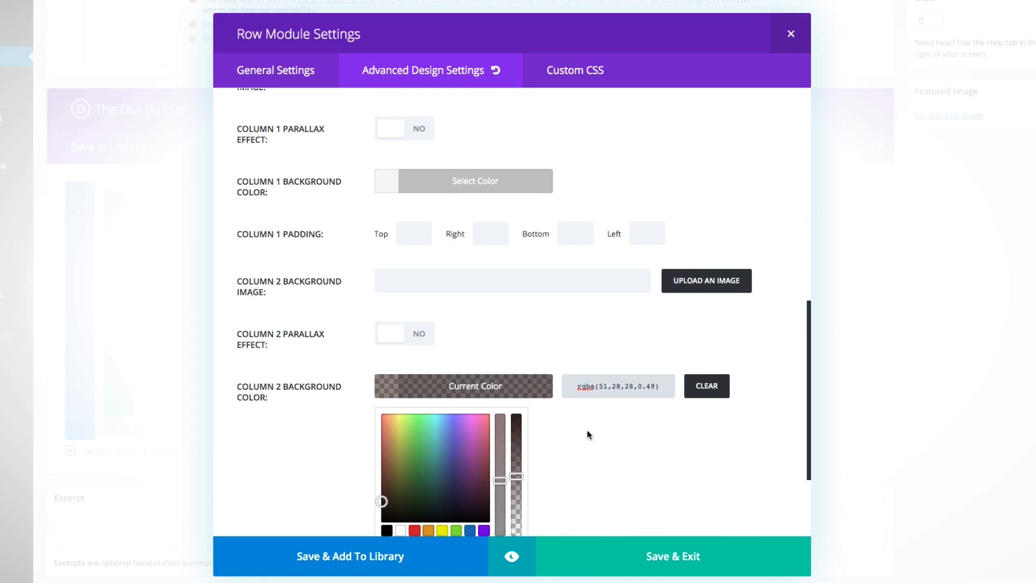
scroll(313, 458, down, 3)
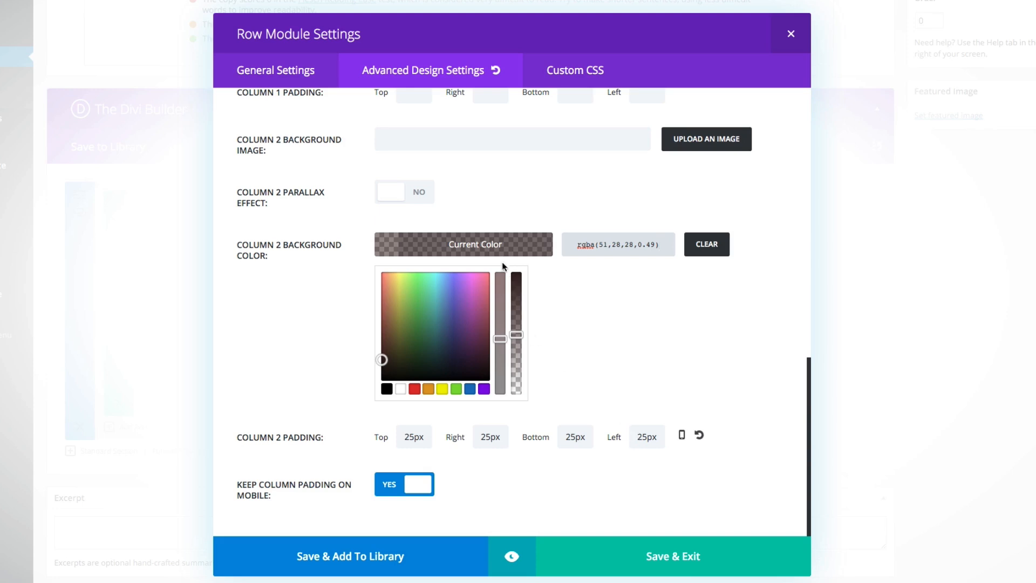
click(682, 437)
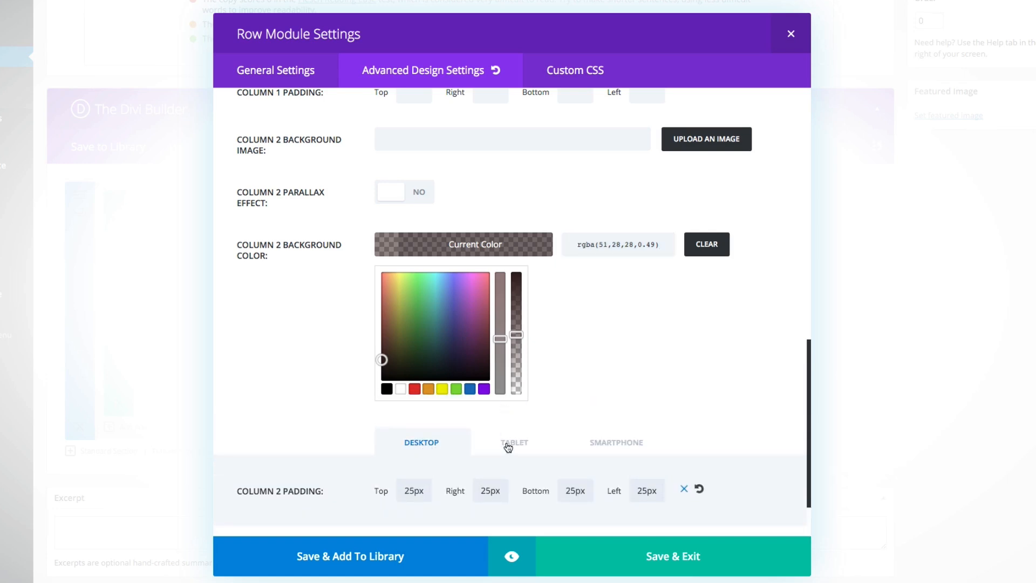
scroll(593, 445, down, 2)
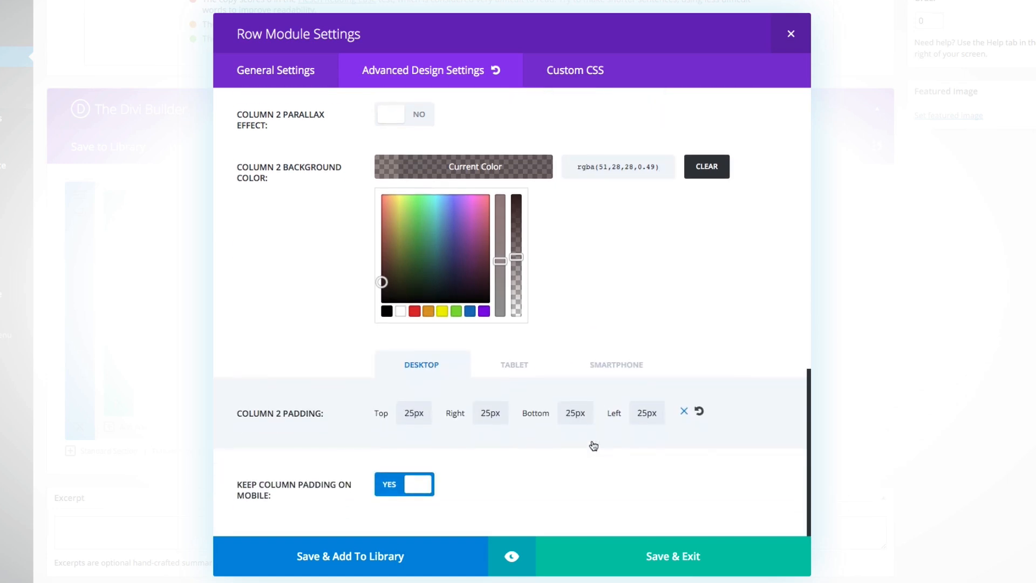
click(559, 473)
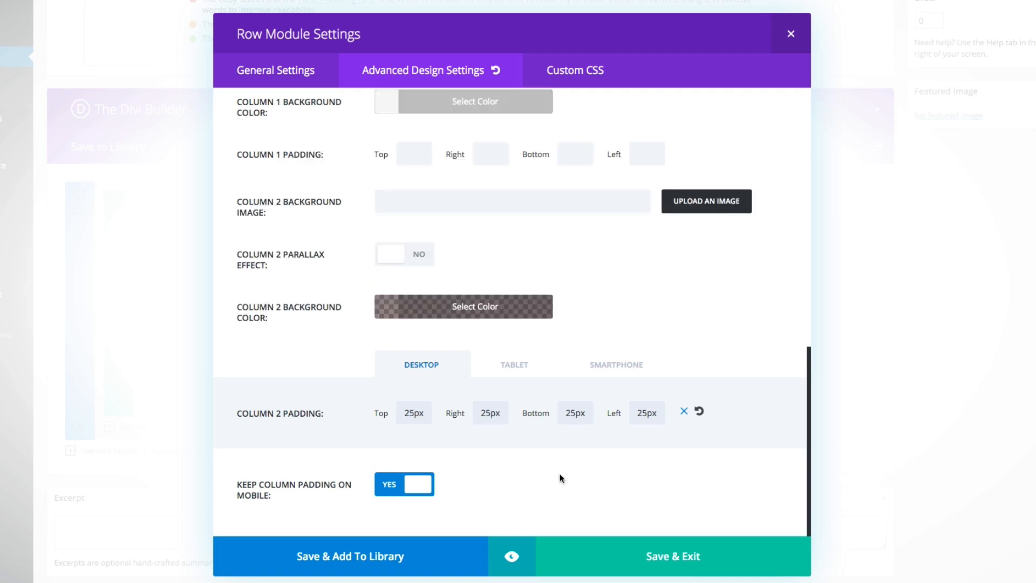
click(658, 558)
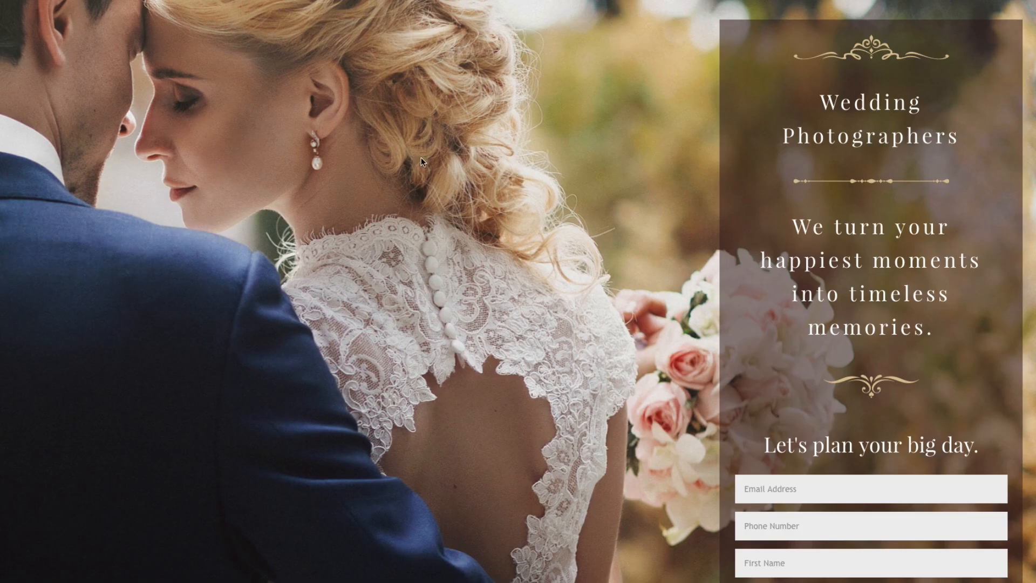
Check the form column on the page preview, and review the top image module's source, animation and alignment options before closing its settings.
scroll(502, 165, down, 1)
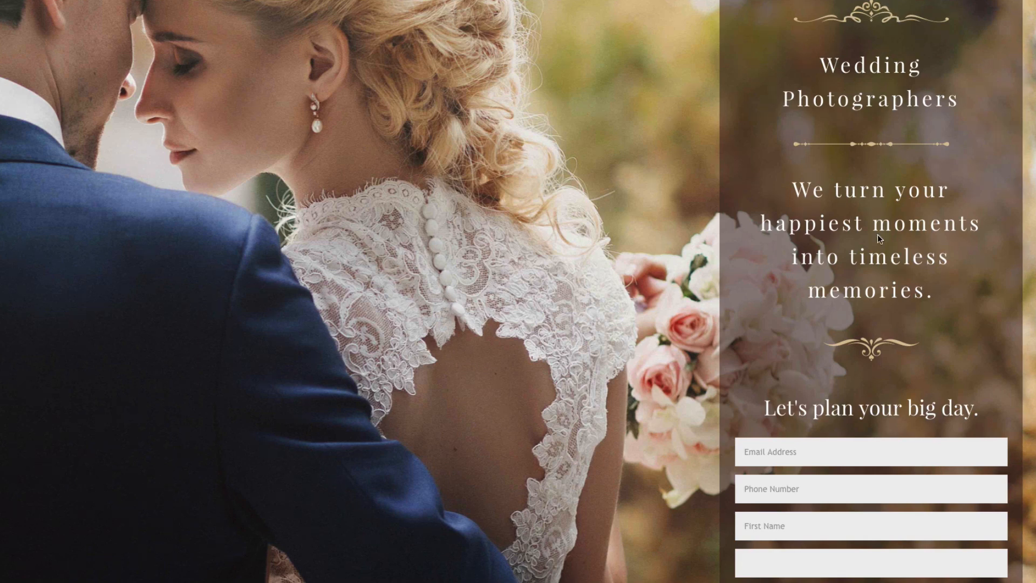
scroll(911, 373, down, 2)
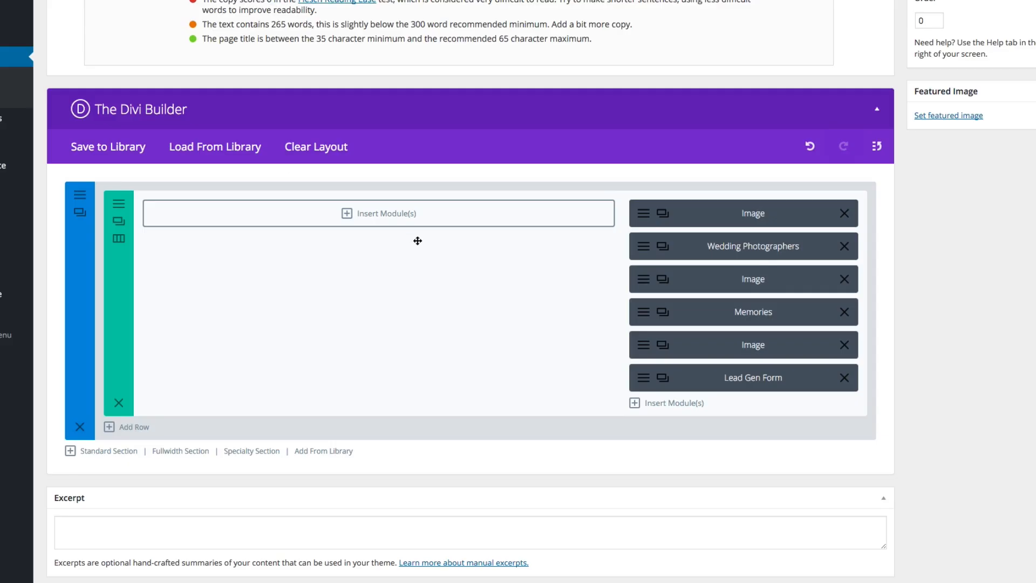
click(645, 218)
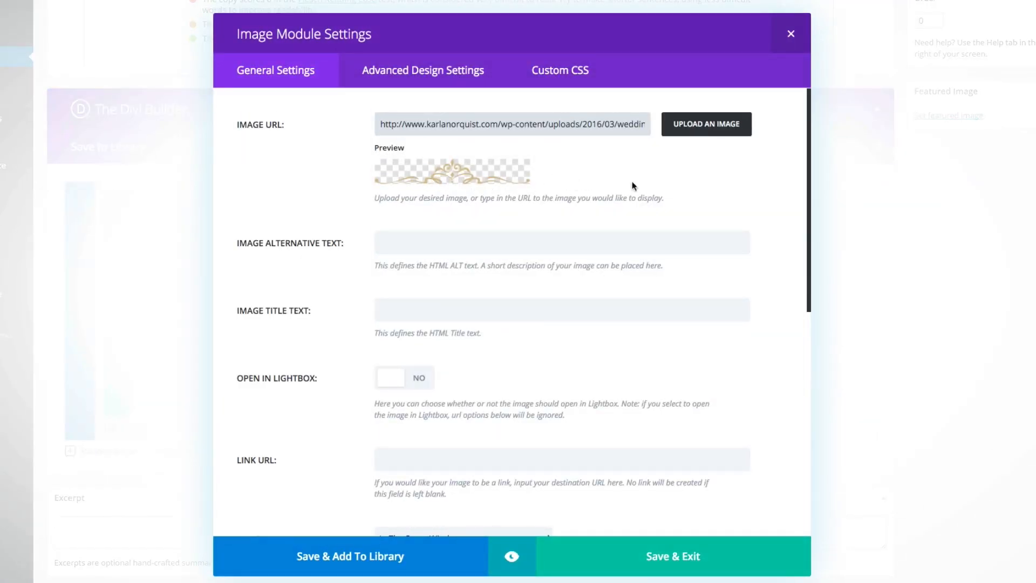
scroll(617, 168, down, 1)
scroll(617, 168, up, 1)
scroll(629, 178, down, 6)
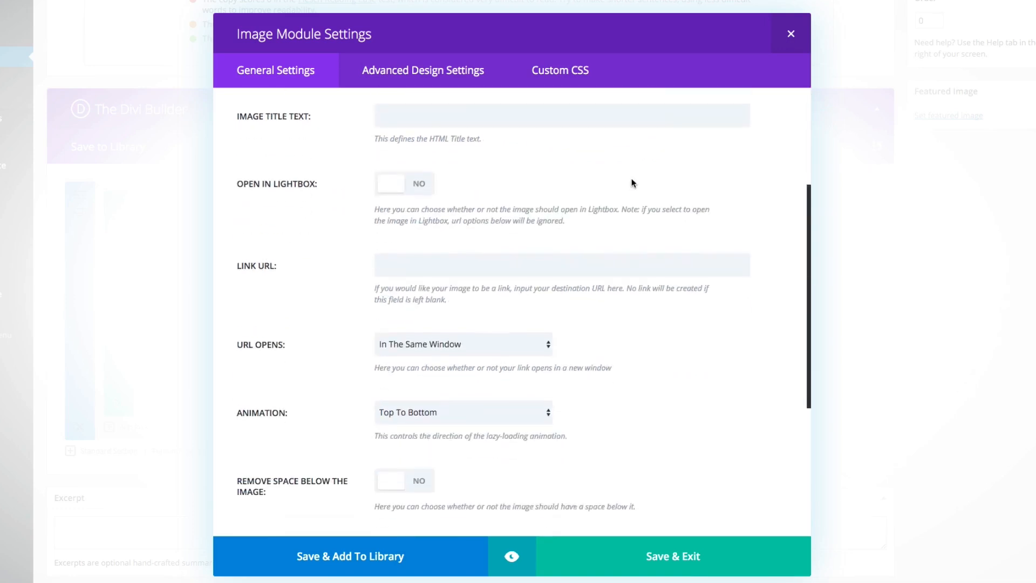
scroll(348, 321, down, 1)
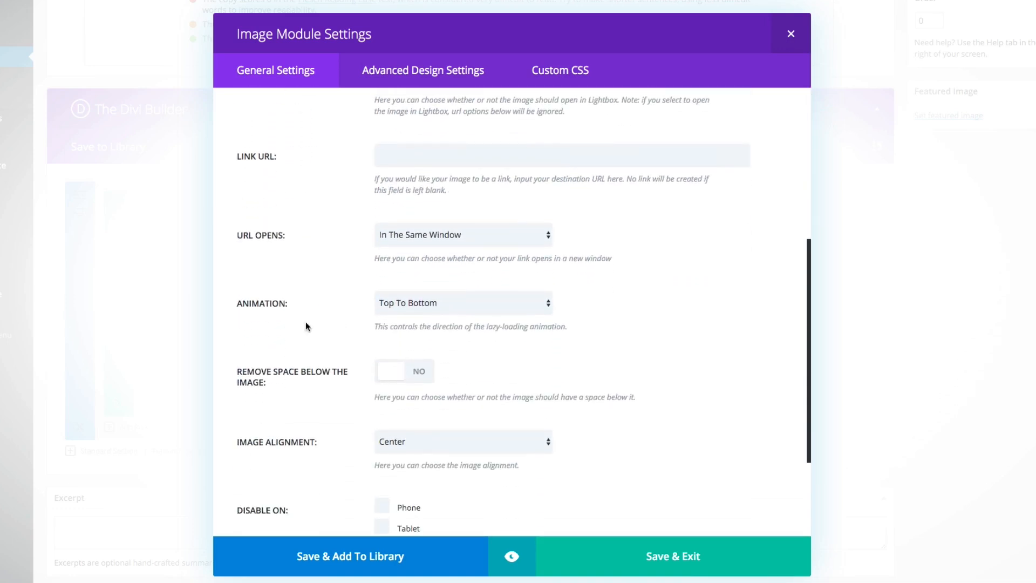
scroll(577, 322, down, 1)
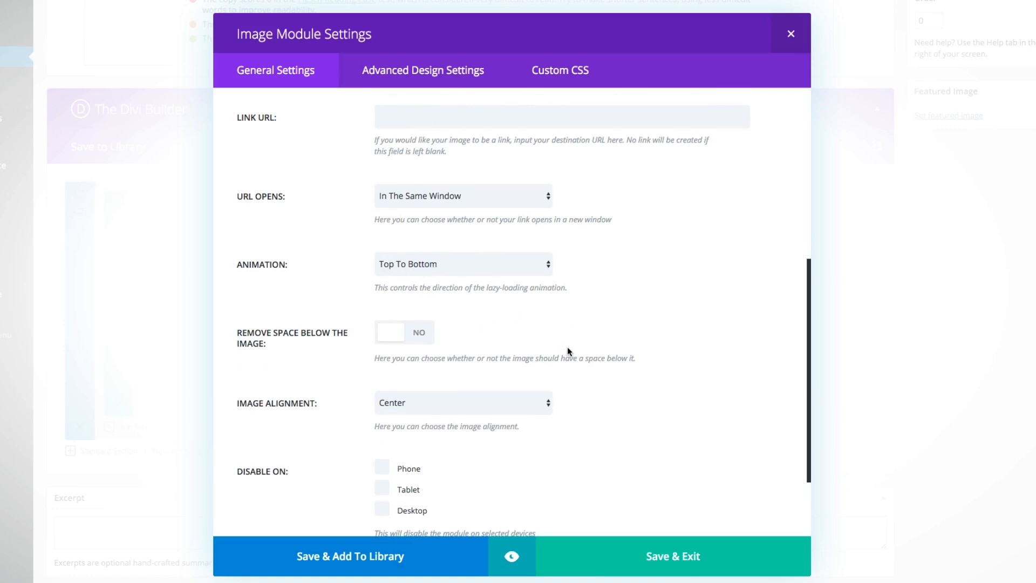
click(780, 42)
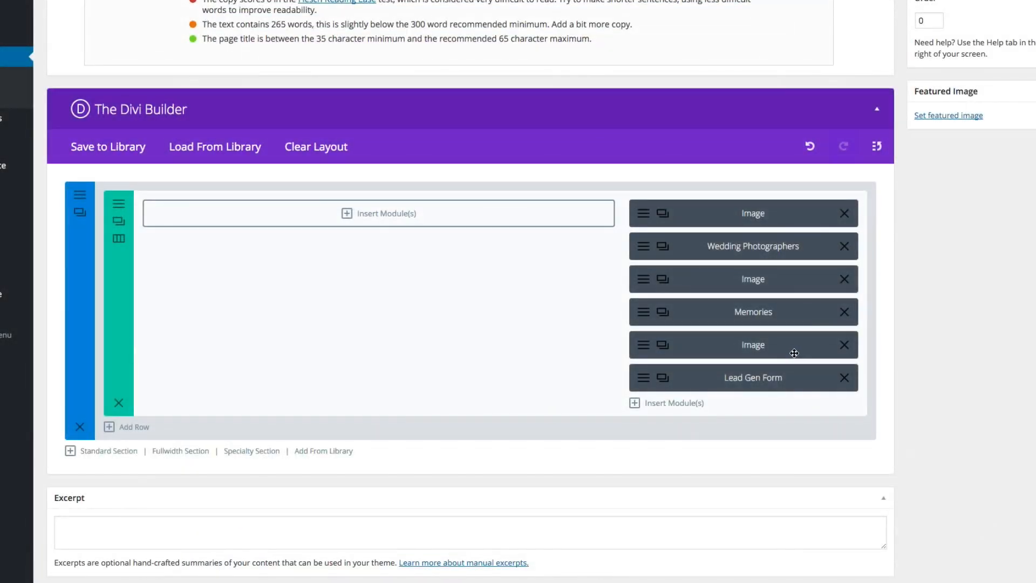
Review the Wedding Photographers text module's content, font, size and spacing options, and save and exit its settings.
click(648, 255)
scroll(542, 297, down, 2)
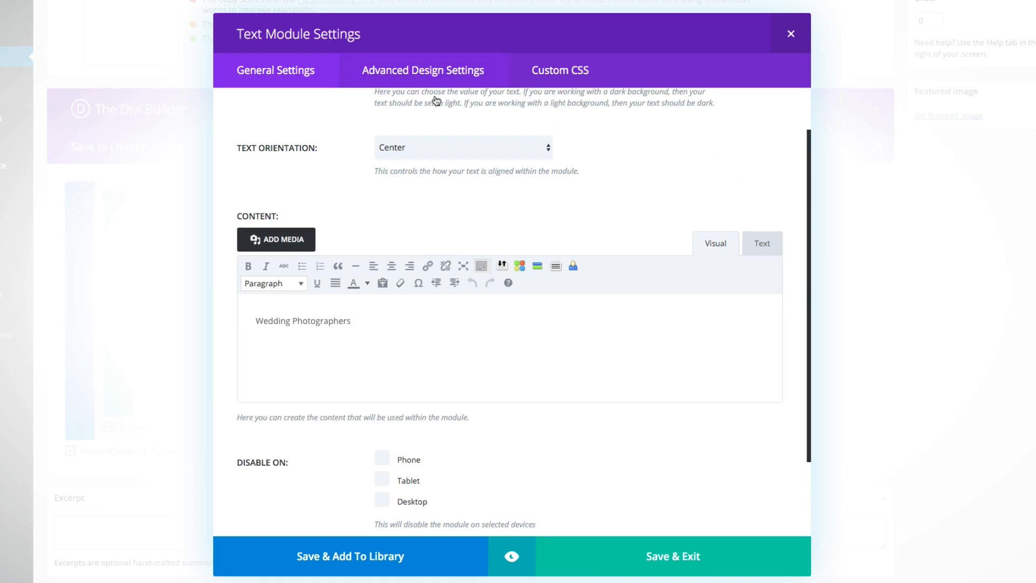
click(420, 72)
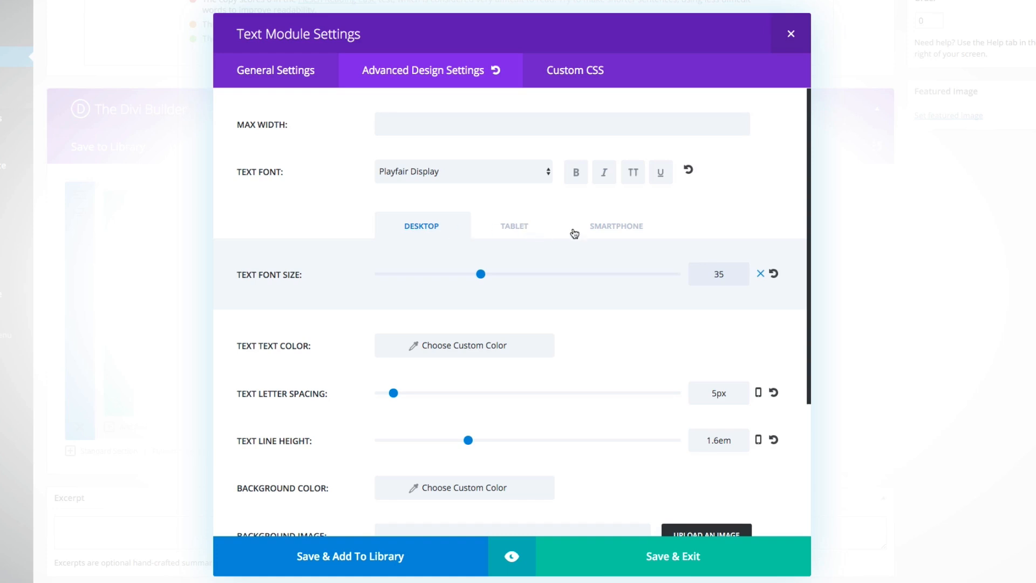
scroll(421, 226, down, 1)
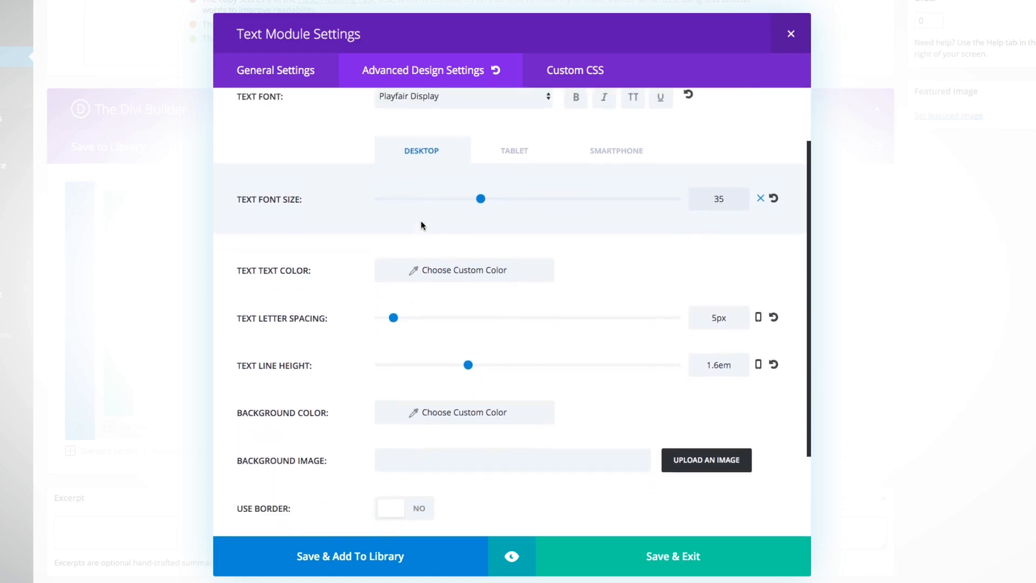
scroll(422, 224, up, 1)
click(295, 75)
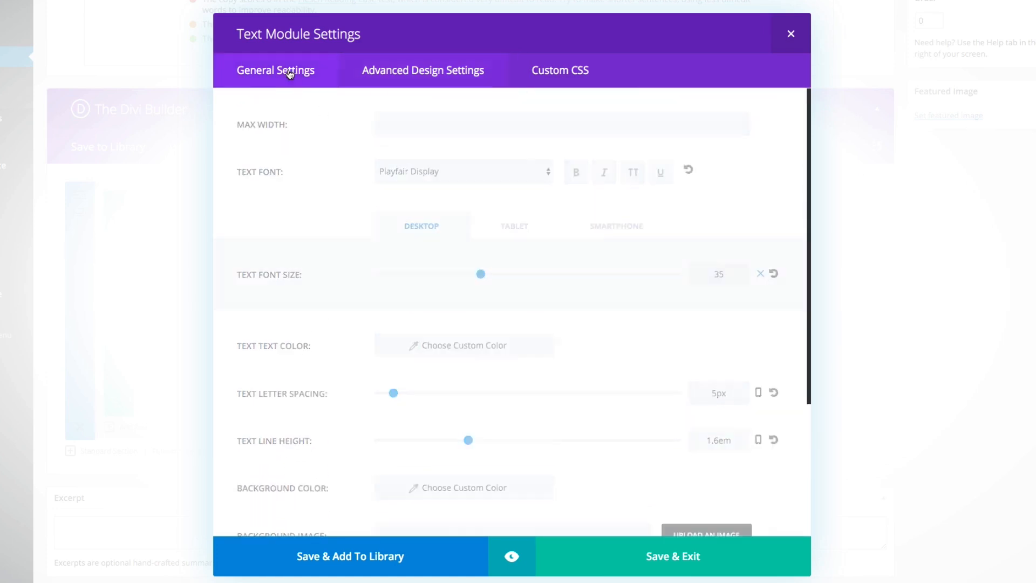
click(676, 558)
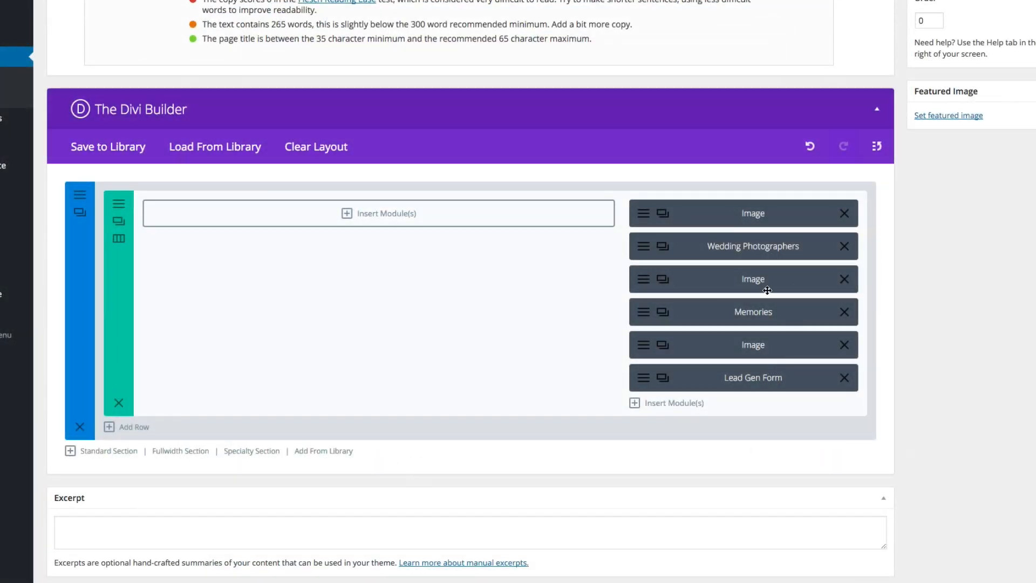
Review the image module below Wedding Photographers and the Memories text module's content, closing each module's settings.
click(640, 284)
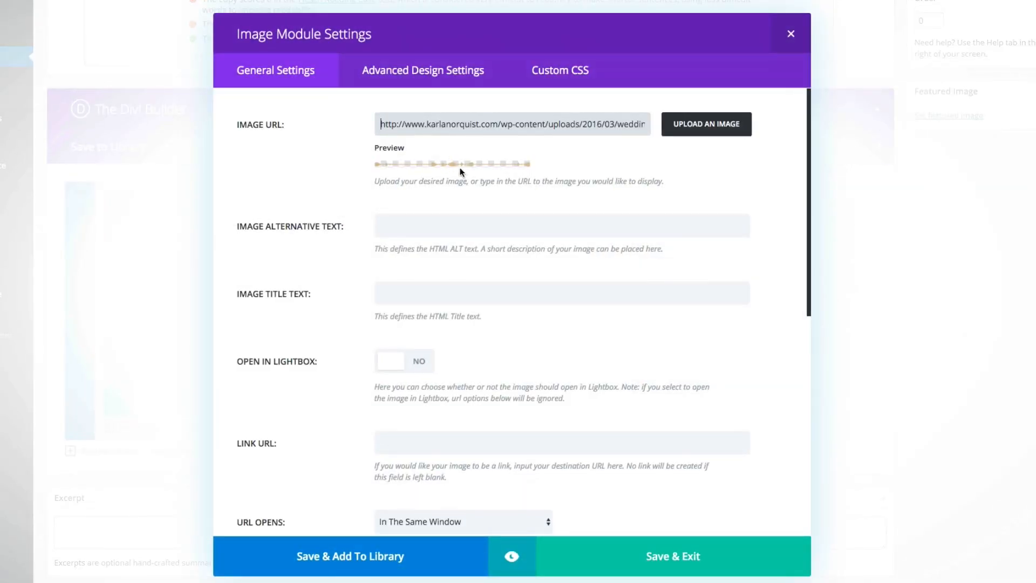
click(791, 36)
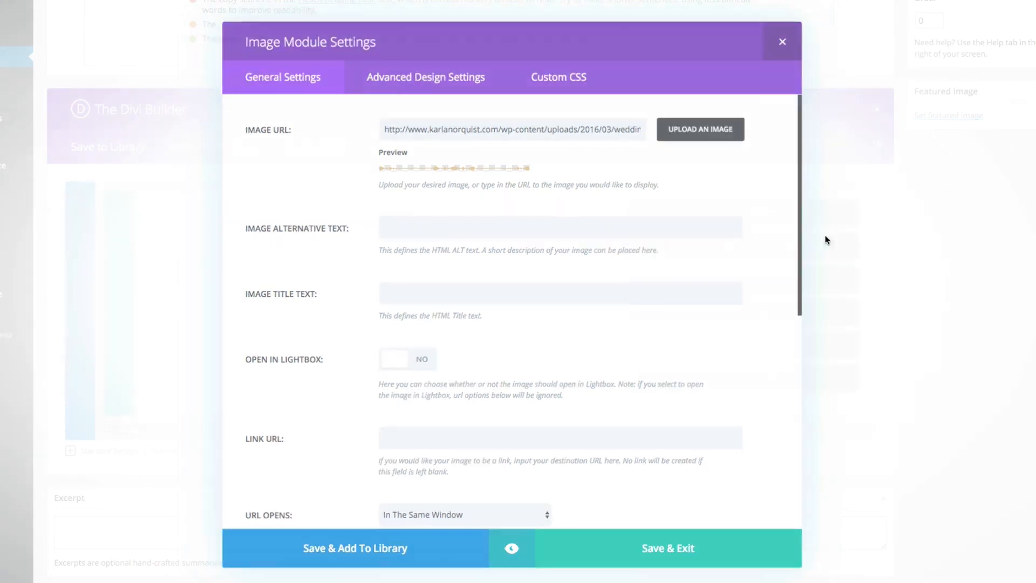
click(644, 318)
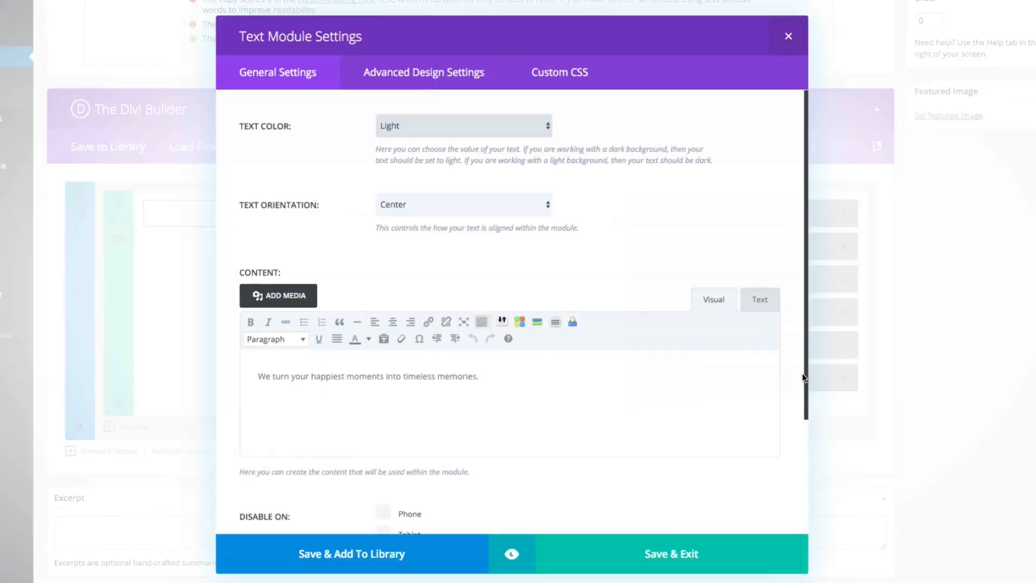
scroll(455, 399, down, 3)
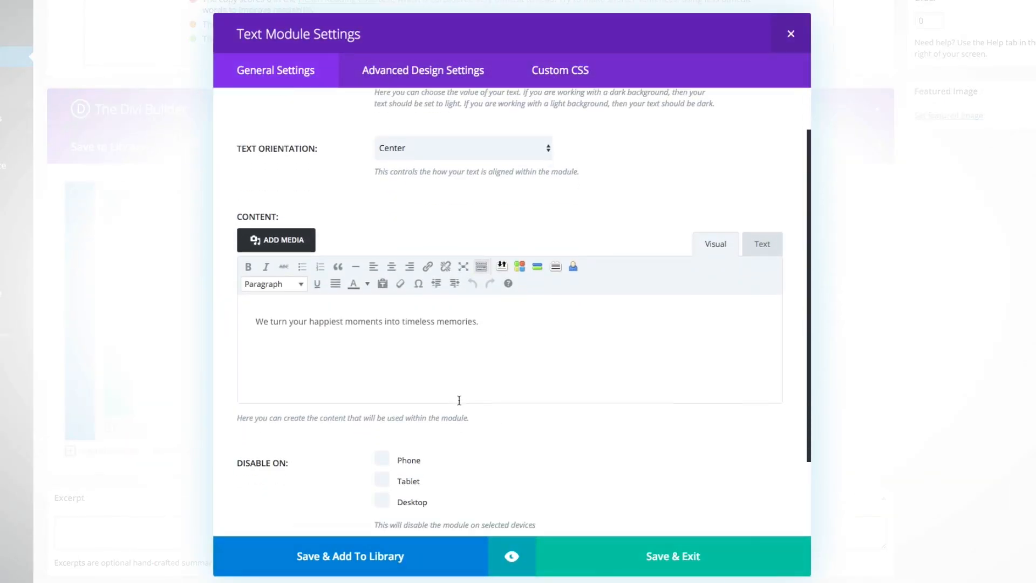
click(789, 34)
Open the settings of the Lead Gen Form module.
scroll(723, 286, down, 1)
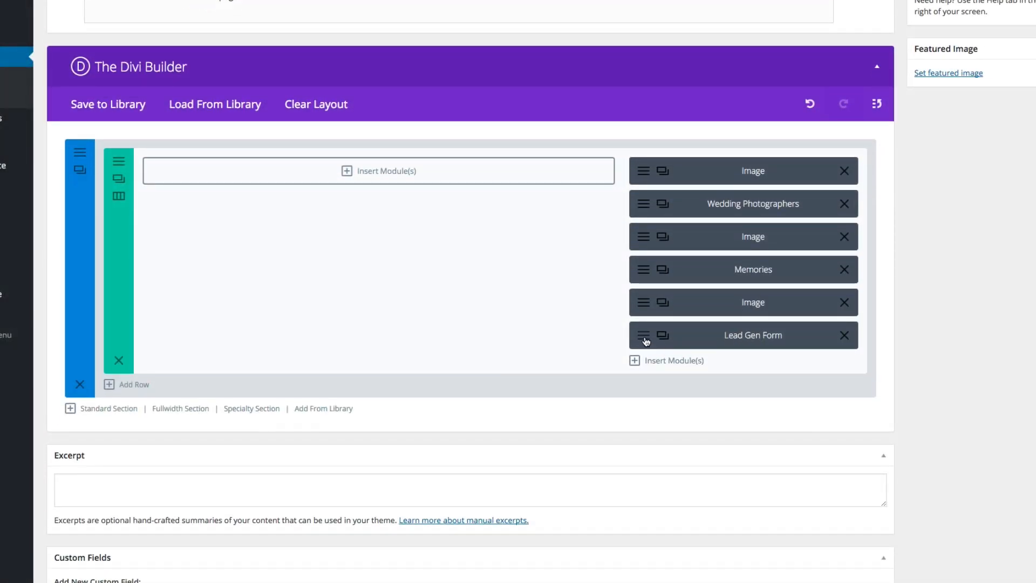
click(740, 347)
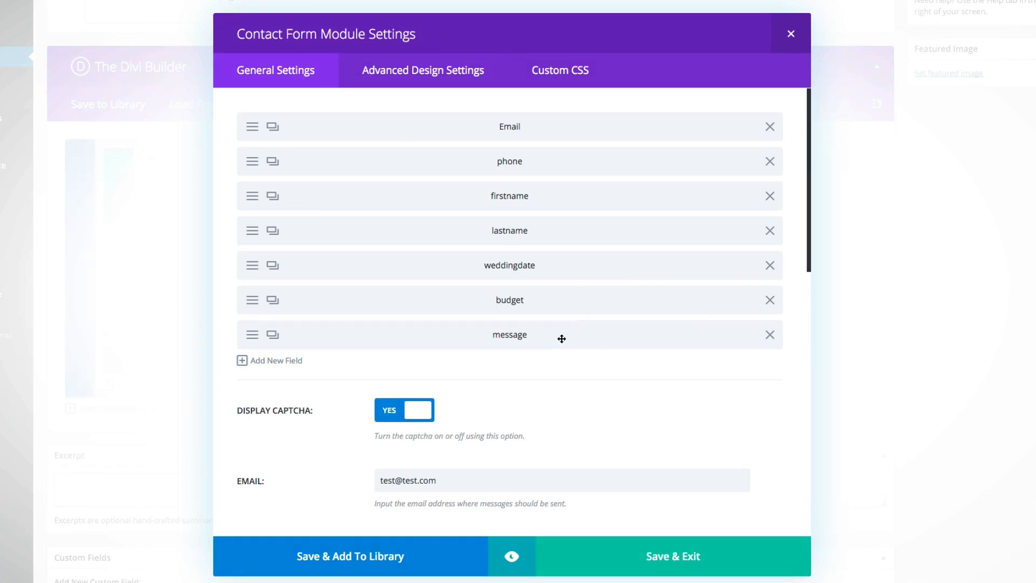
Try adding a new field to the contact form, examine its available field types, and delete the new field.
click(272, 360)
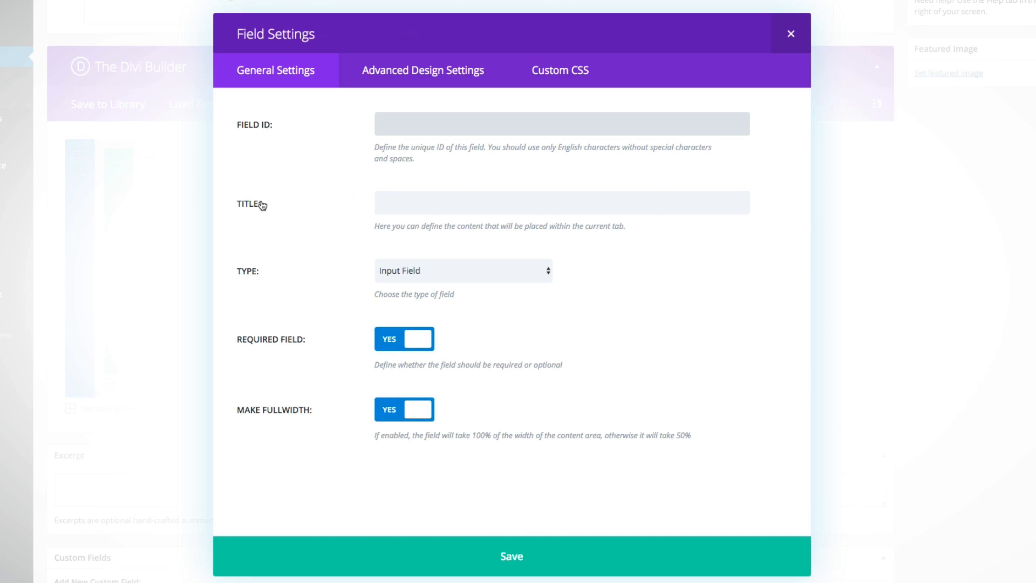
click(436, 203)
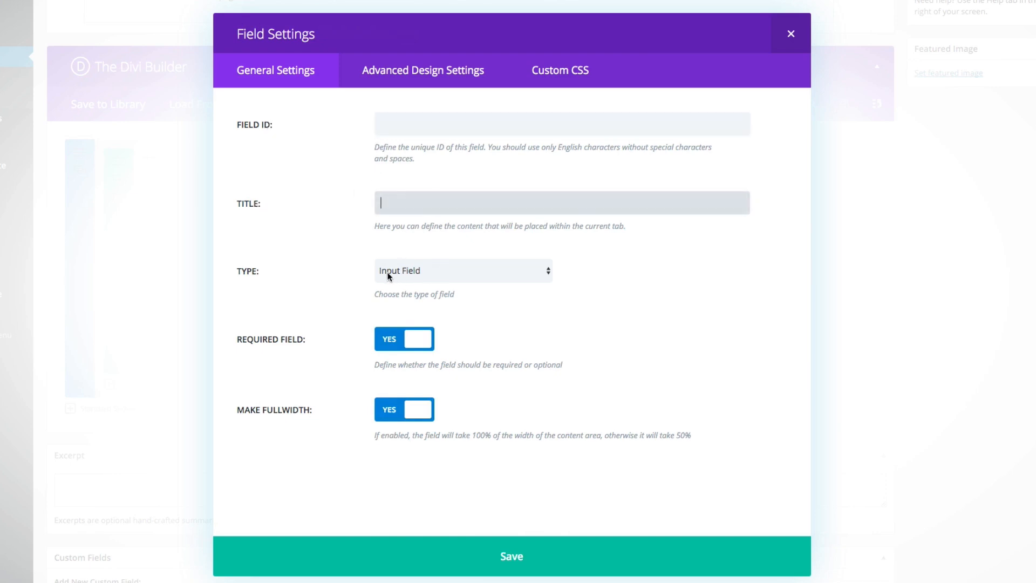
click(419, 271)
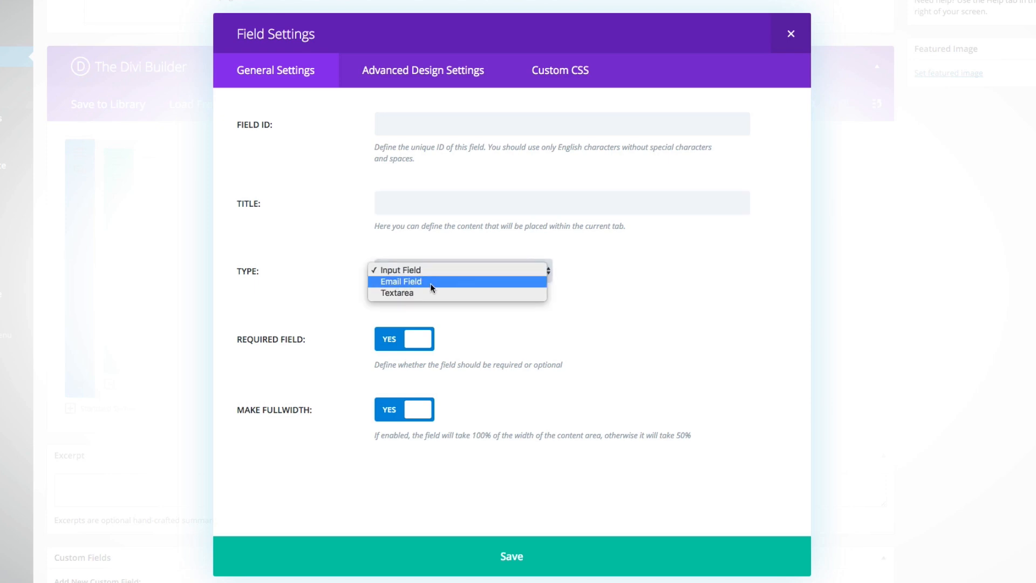
click(423, 269)
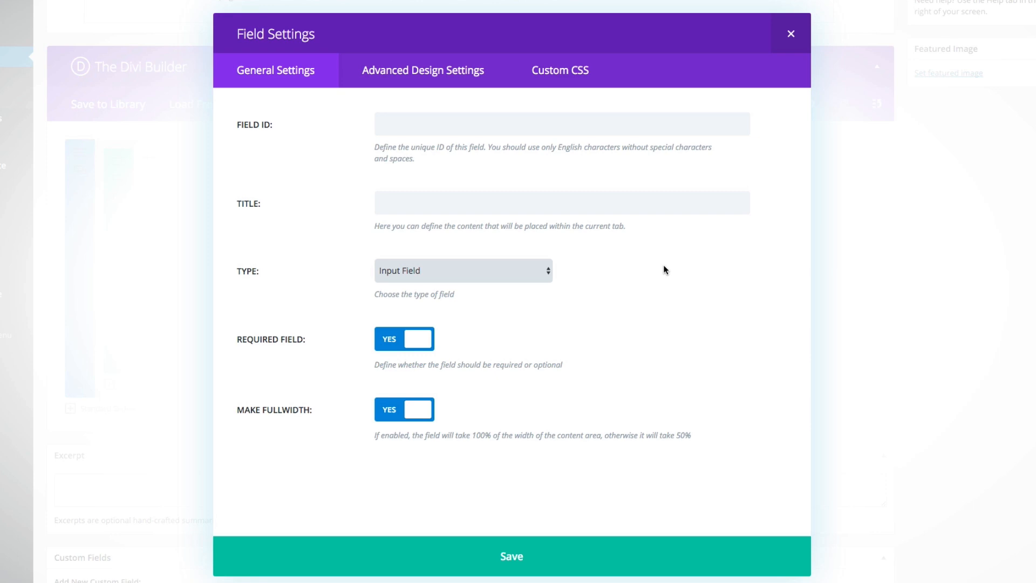
click(444, 269)
click(617, 264)
click(619, 276)
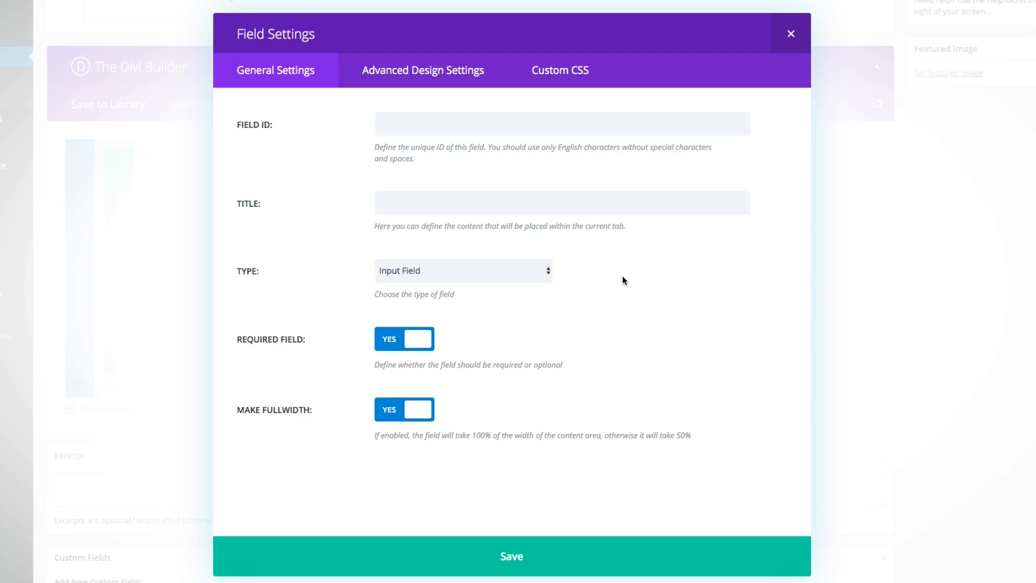
click(790, 34)
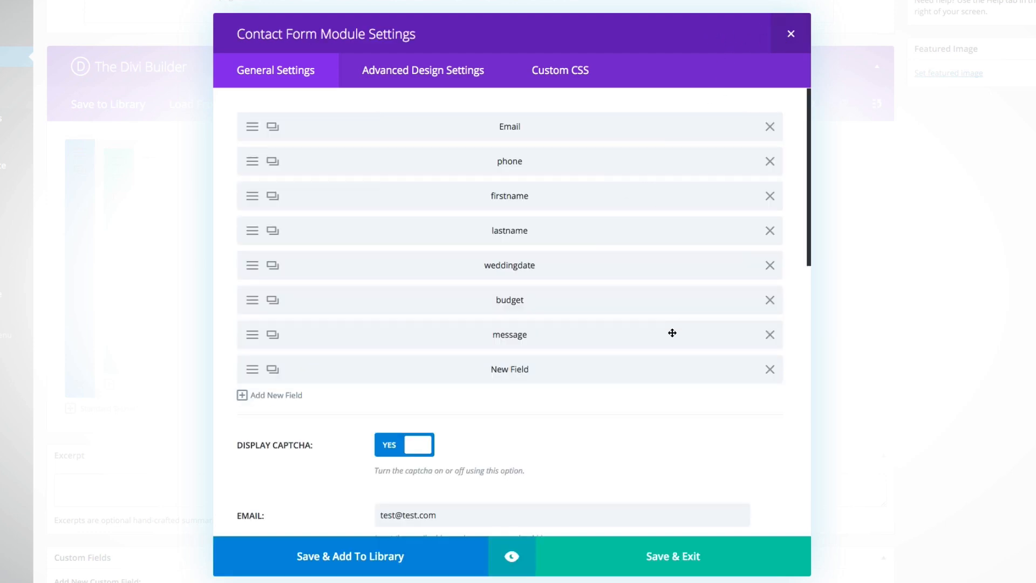
click(770, 369)
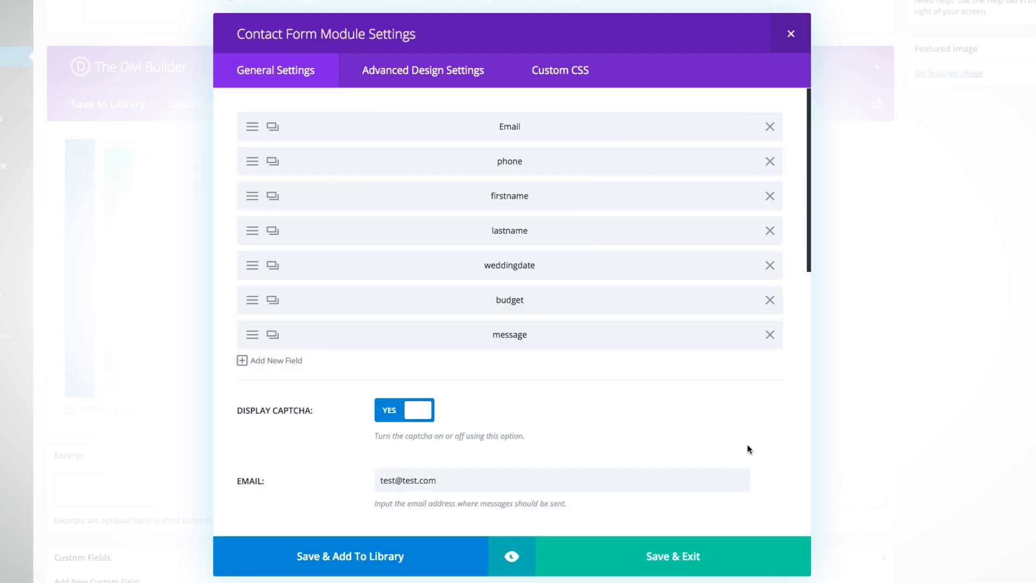
Review the contact form's Email field for its ID, title, type and required options, and close its settings.
click(254, 133)
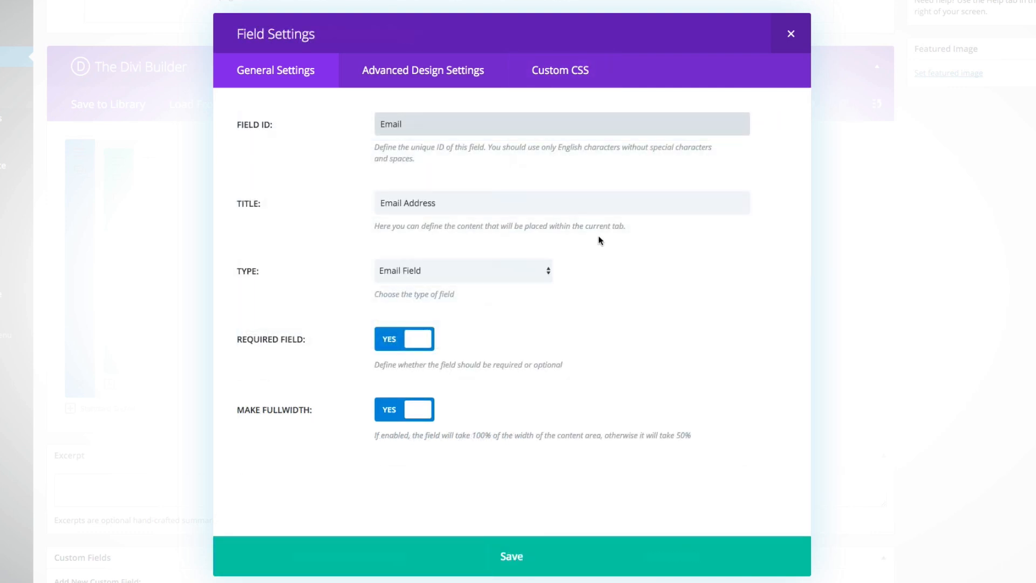
click(791, 35)
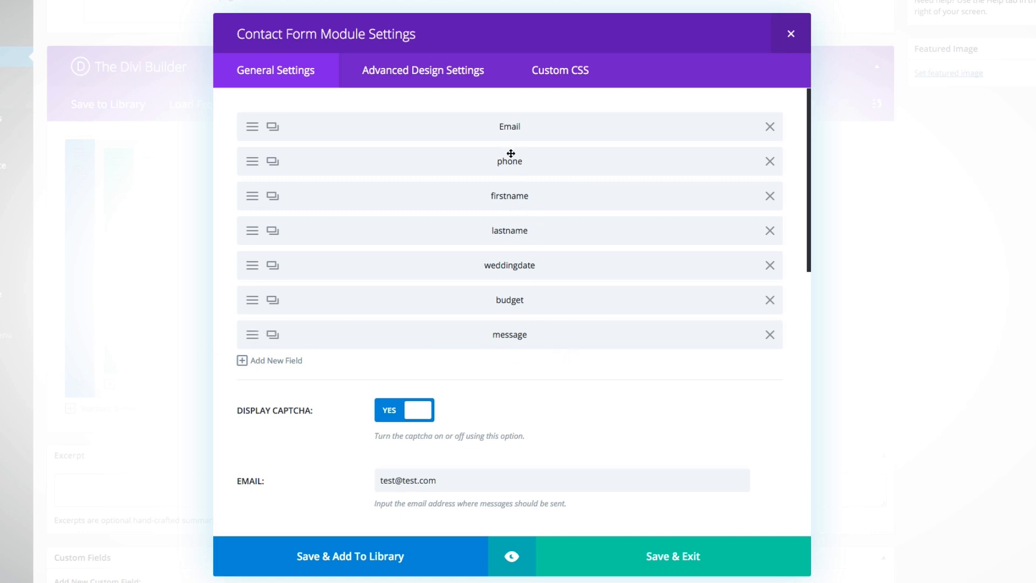
Examine the contact form's captcha, recipient email, title, message pattern, redirect URL and success message options.
scroll(629, 374, down, 5)
scroll(306, 346, down, 3)
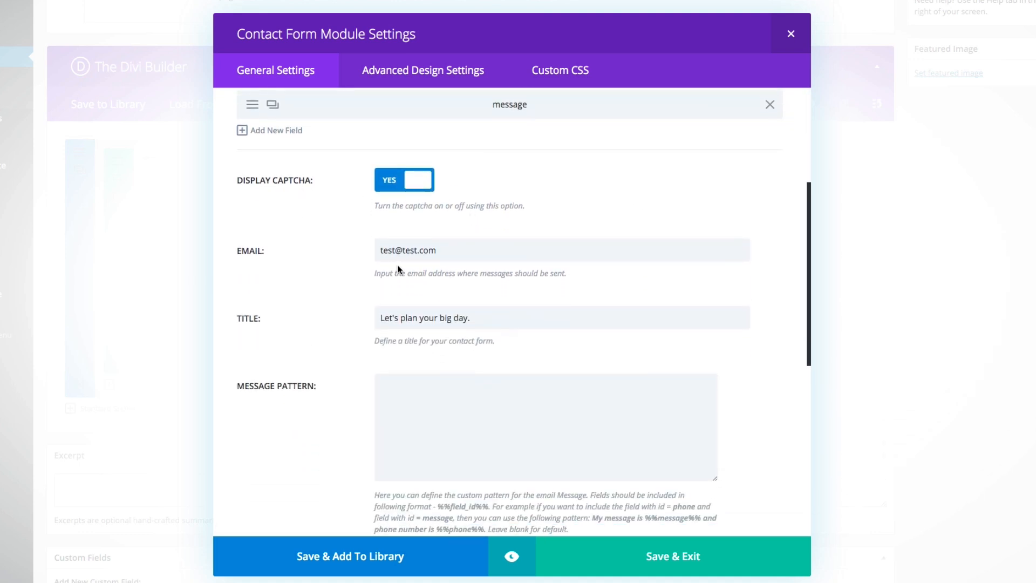
scroll(332, 290, down, 1)
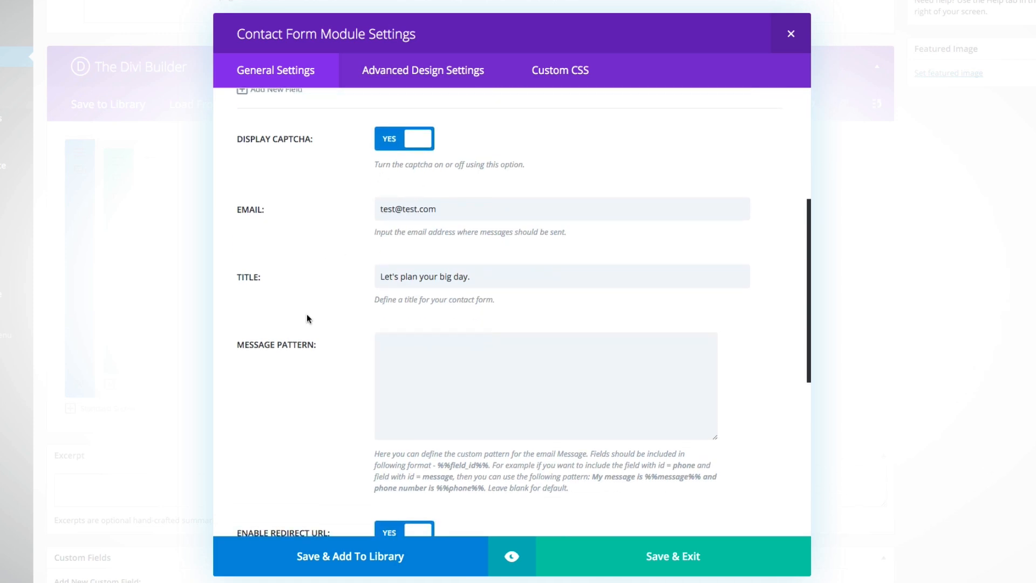
scroll(330, 328, down, 1)
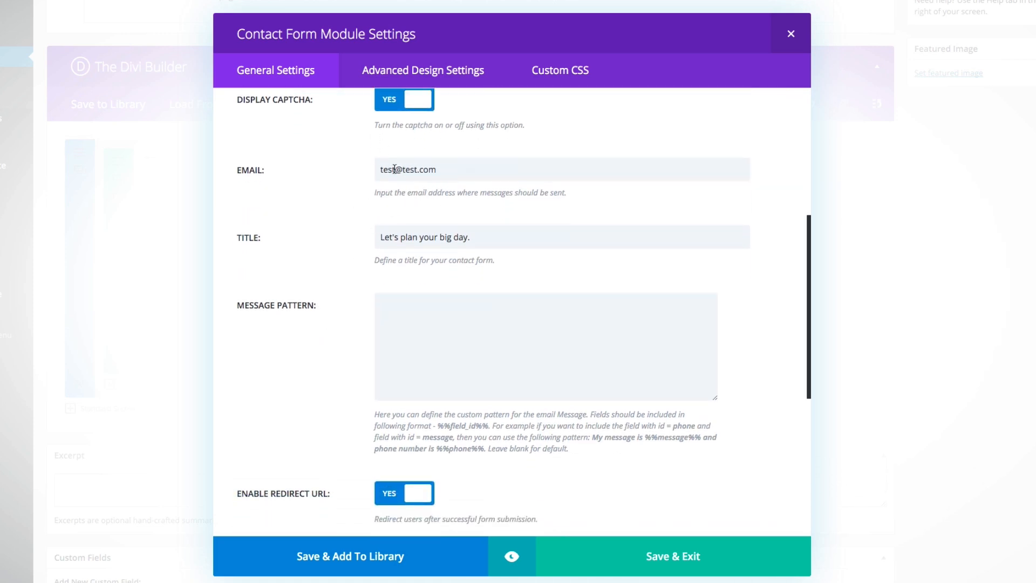
scroll(331, 247, down, 1)
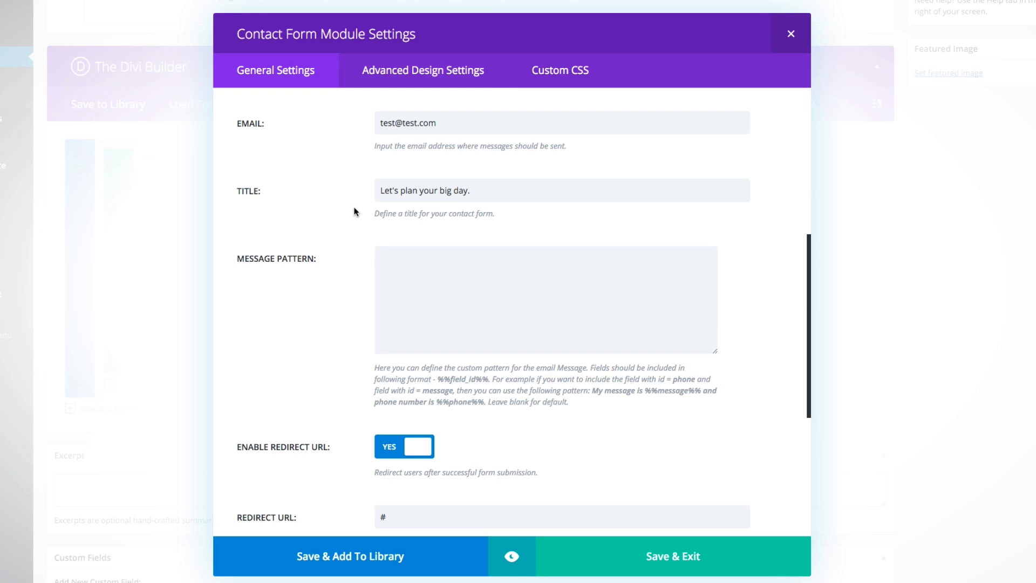
scroll(346, 206, down, 4)
scroll(346, 207, down, 2)
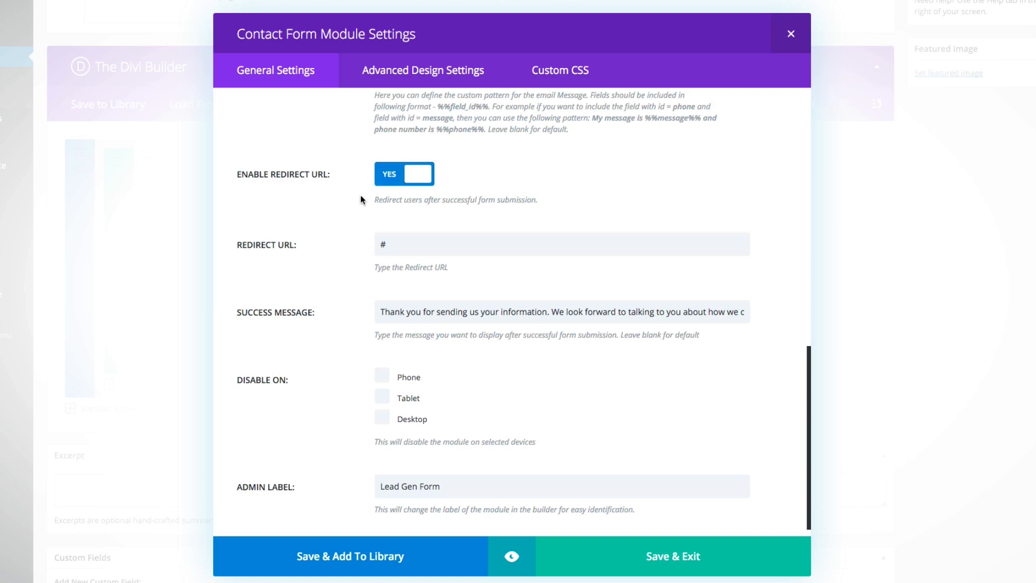
scroll(362, 199, down, 1)
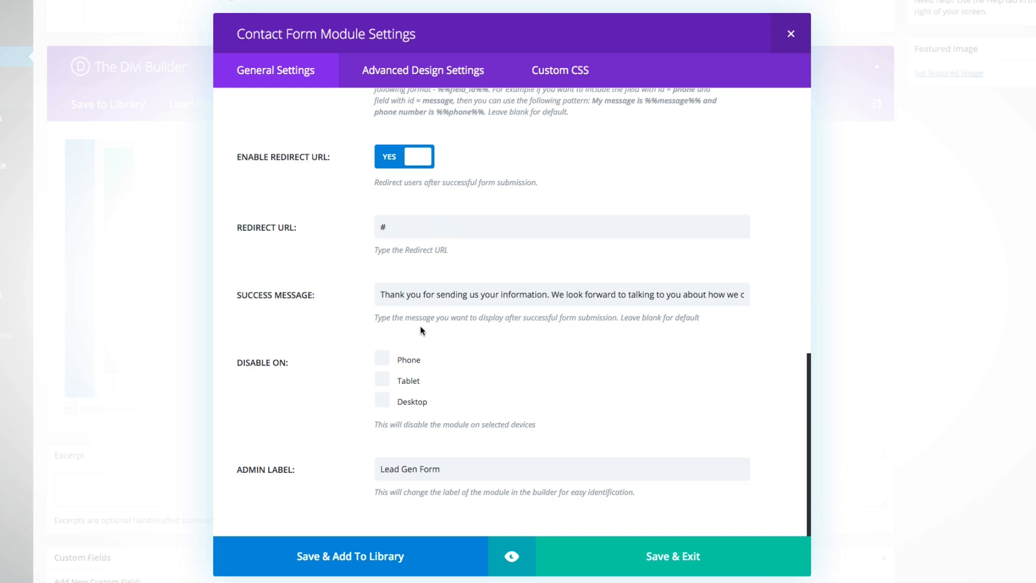
drag(399, 226, 366, 226)
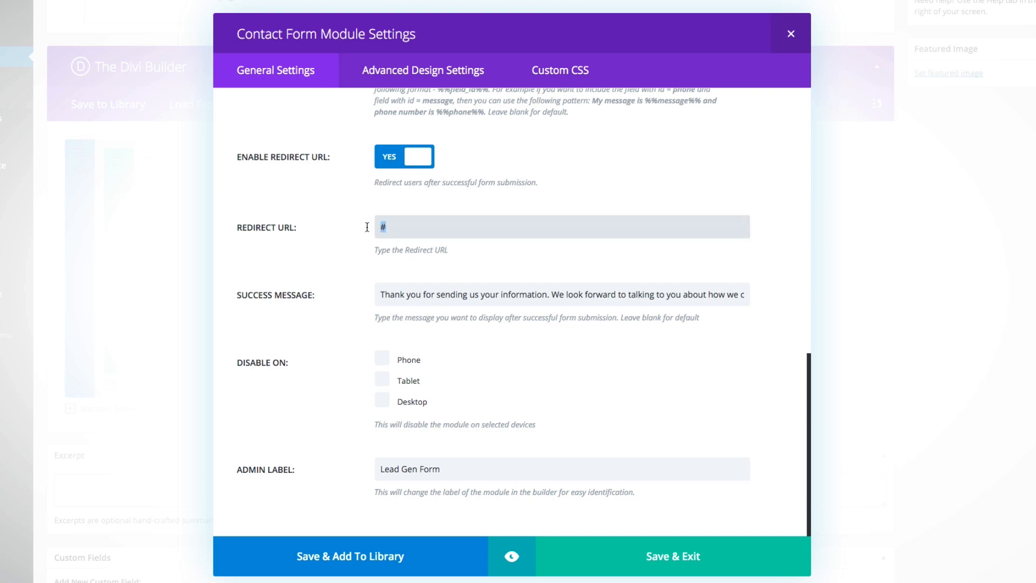
click(325, 237)
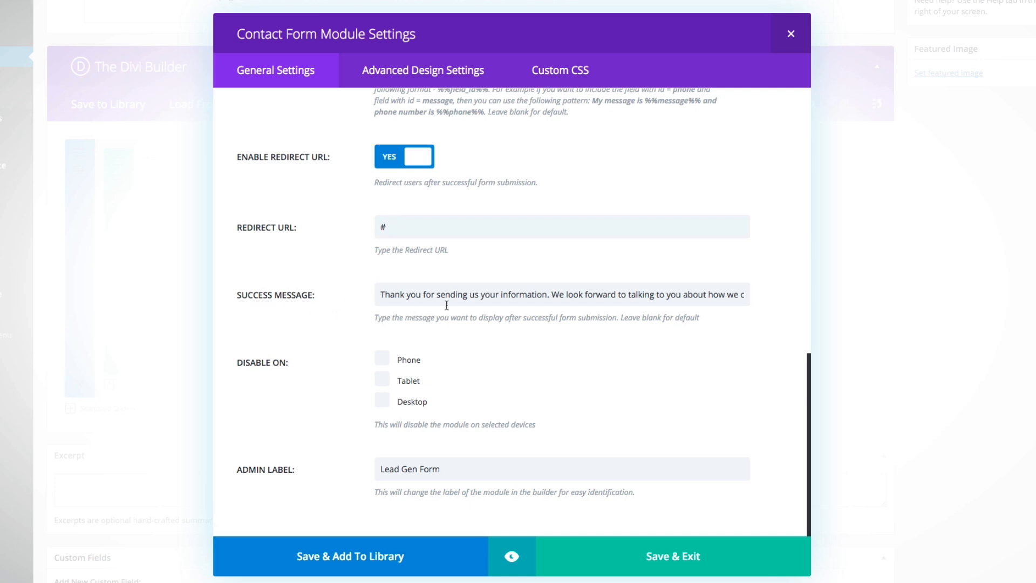
Read the contact form's success message through to its end, and save and close the module settings.
scroll(583, 303, right, 3)
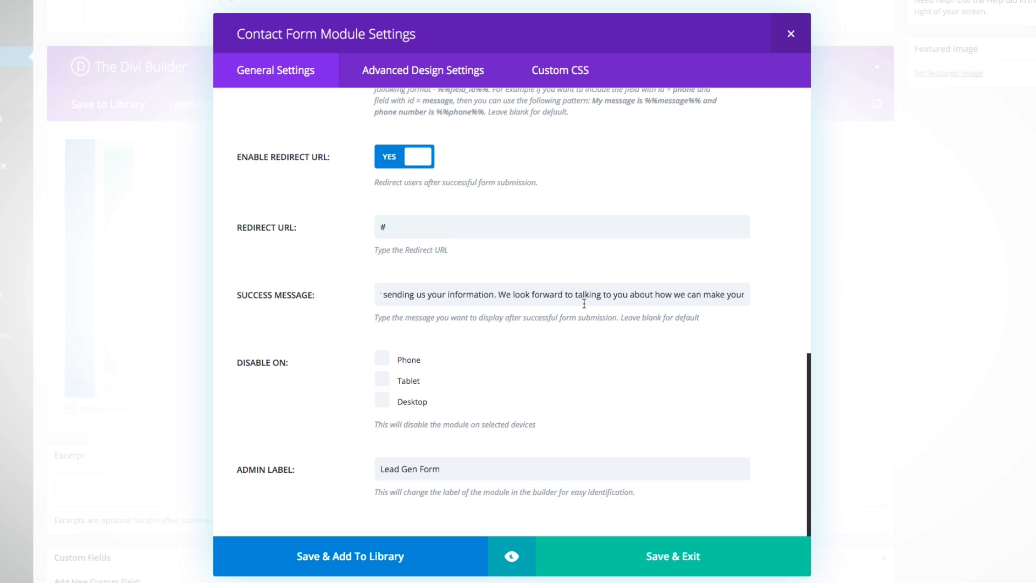
scroll(584, 303, right, 3)
scroll(584, 303, right, 5)
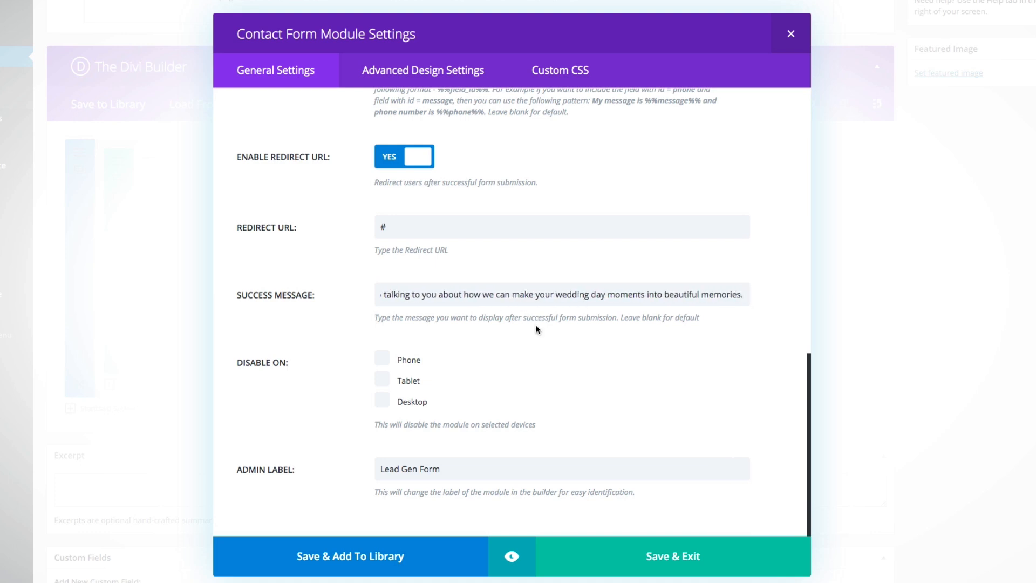
scroll(452, 296, left, 10)
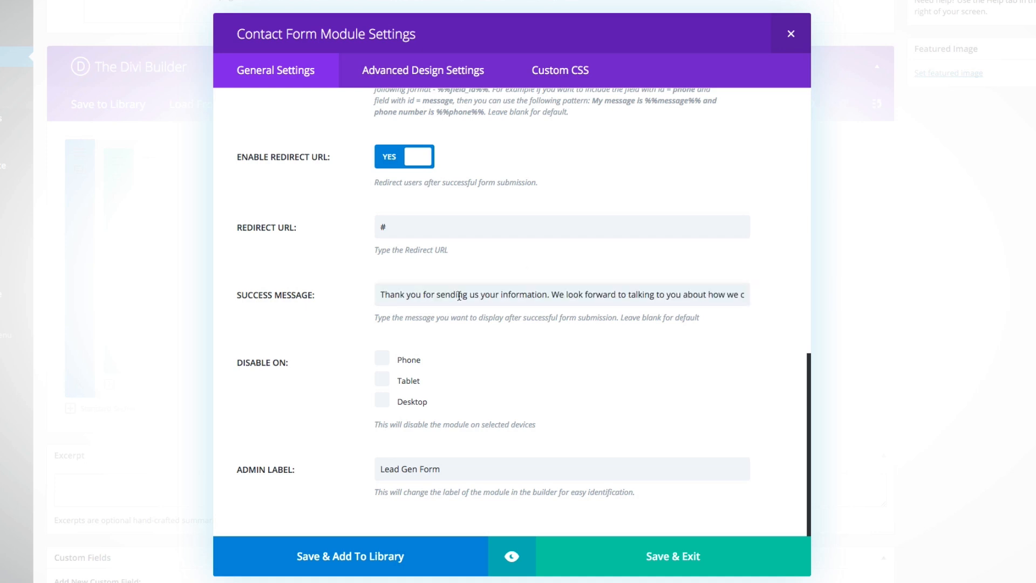
click(332, 296)
click(351, 317)
click(692, 558)
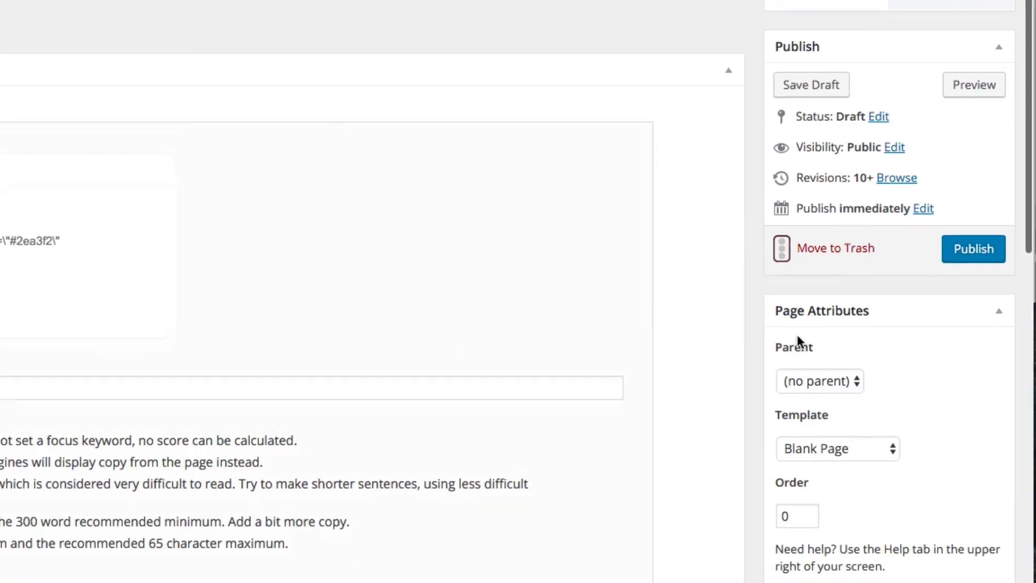
Save the page as a draft and preview it to check the background image, translucent column and contact form.
click(830, 86)
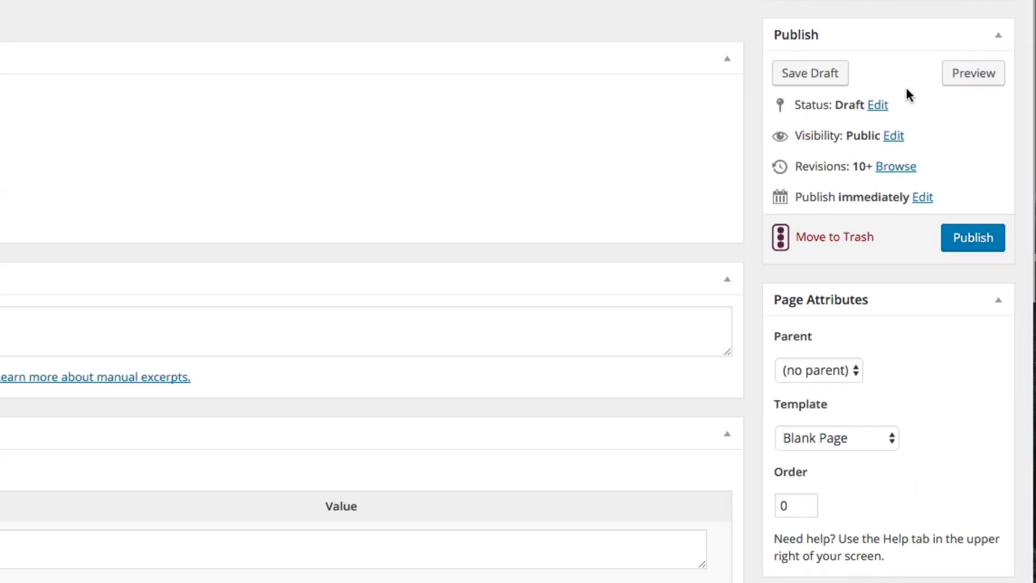
click(971, 76)
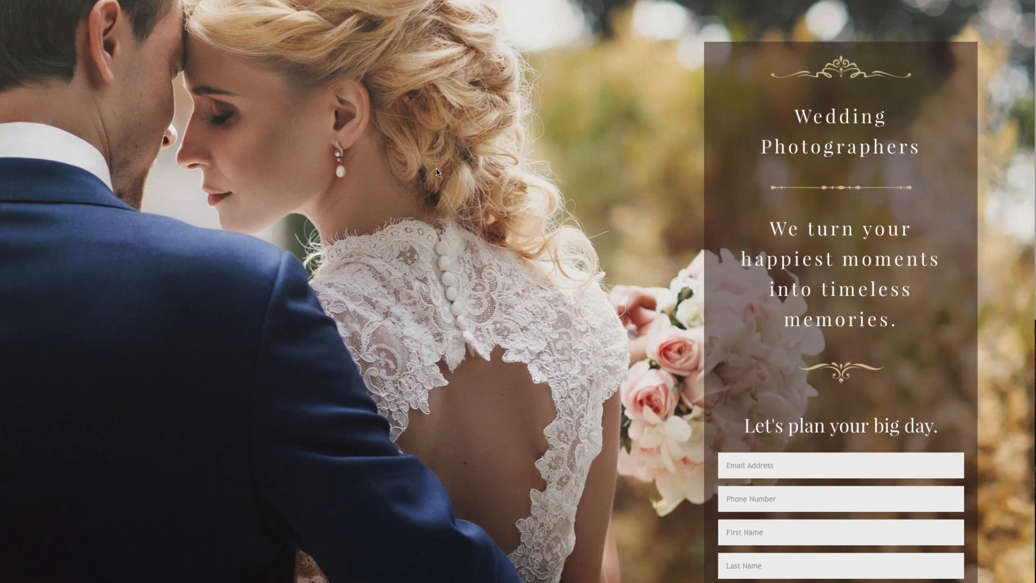
scroll(510, 161, down, 1)
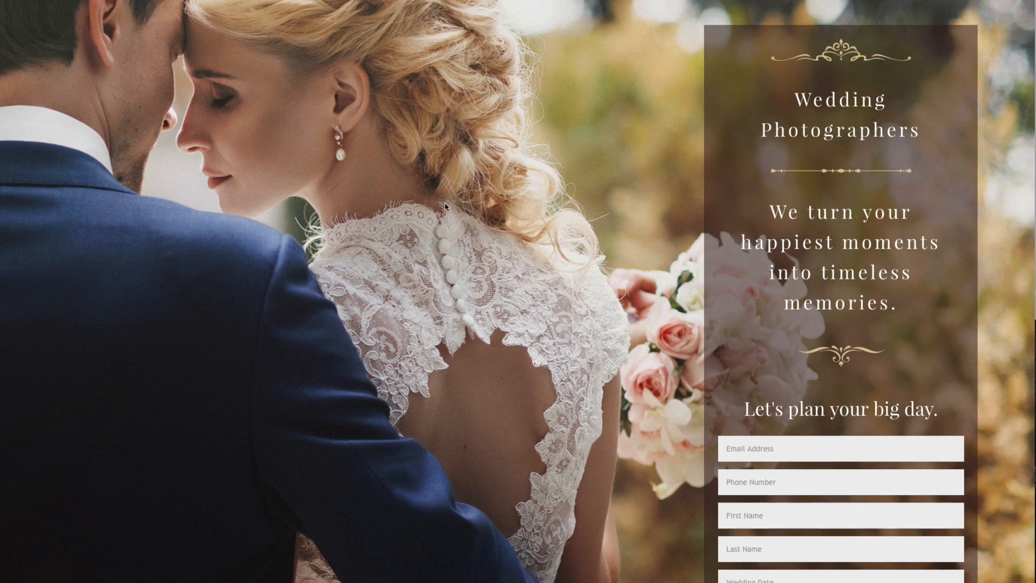
scroll(442, 208, down, 1)
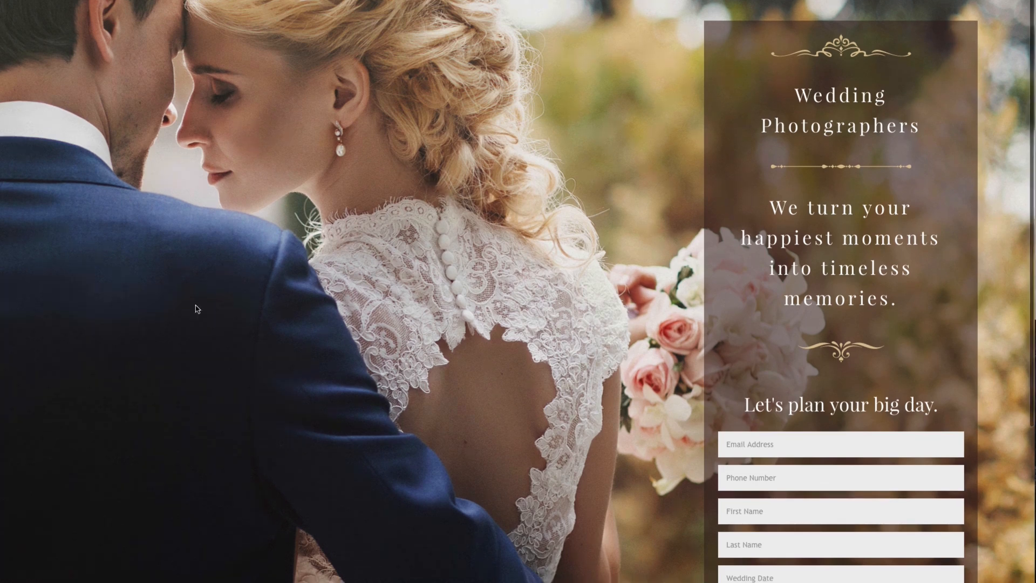